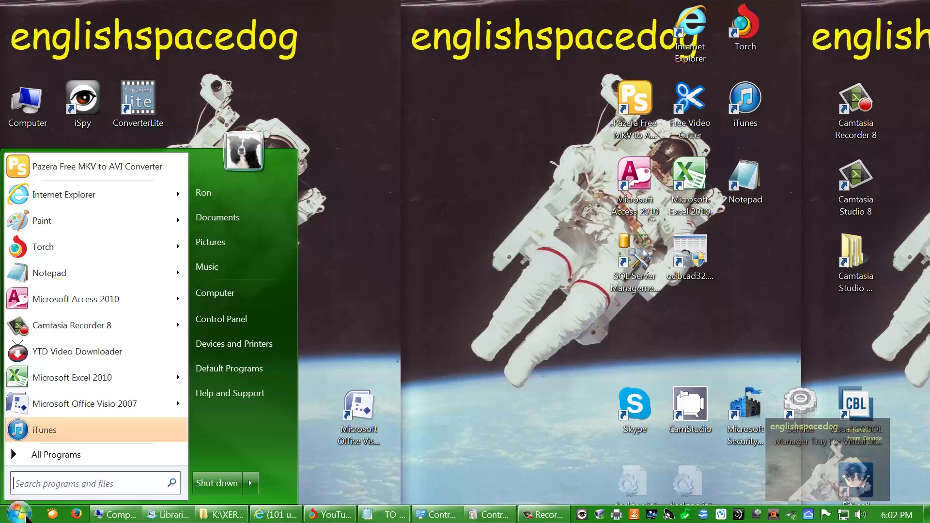
- Launch Visio 2007 and create a new drawing from the Flowchart category's Basic Flowchart template
{"action": "left_click", "coordinate": [84, 412]}
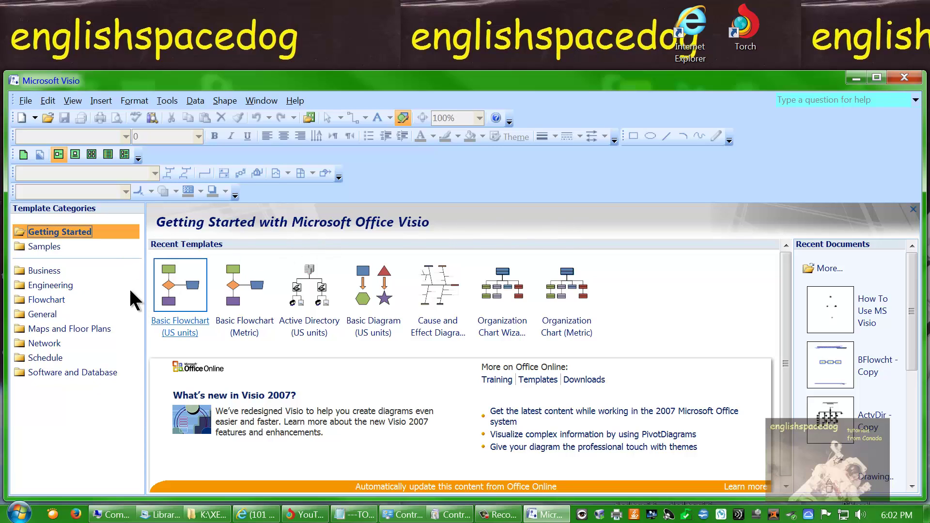
{"action": "left_click", "coordinate": [53, 302]}
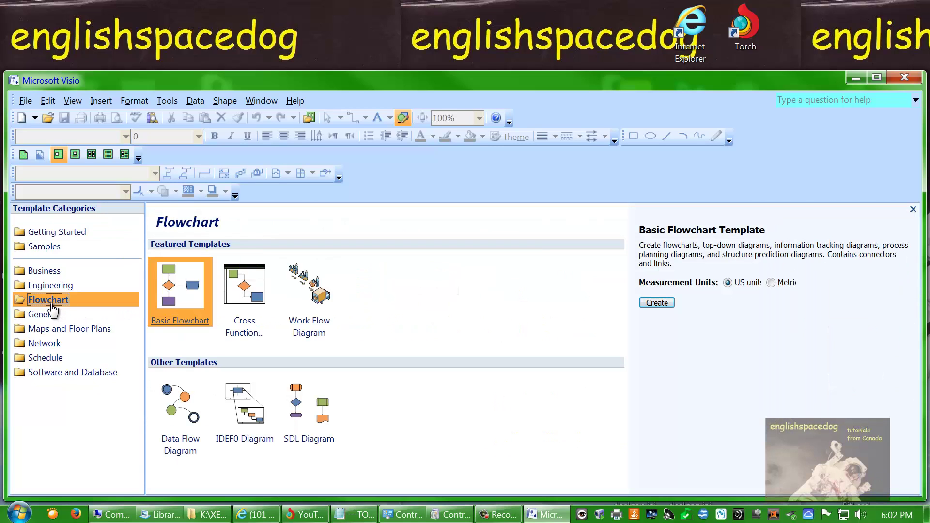
{"action": "double_click", "coordinate": [181, 288]}
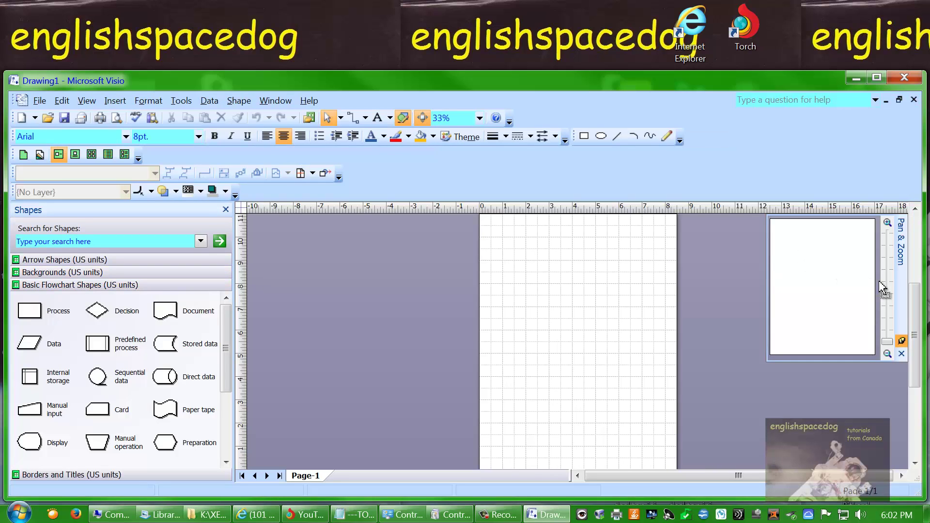
- Place a Terminator shape near the top of the page labelled START
{"action": "left_click", "coordinate": [887, 223]}
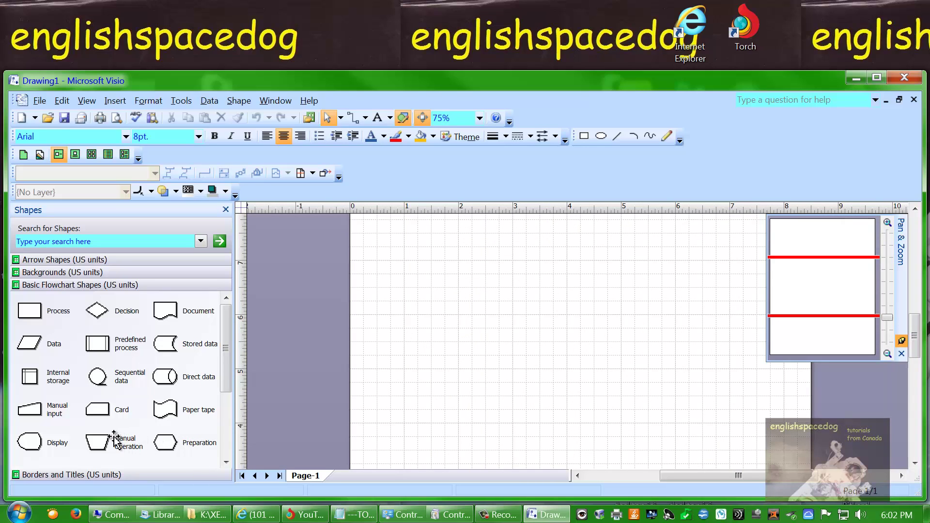
{"action": "left_click", "coordinate": [225, 438]}
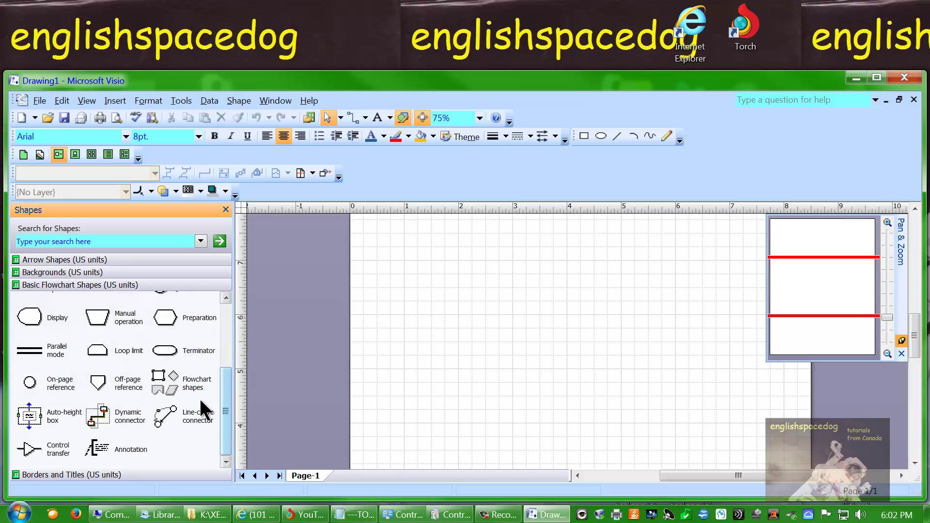
{"action": "left_click_drag", "start_coordinate": [167, 353], "coordinate": [577, 242]}
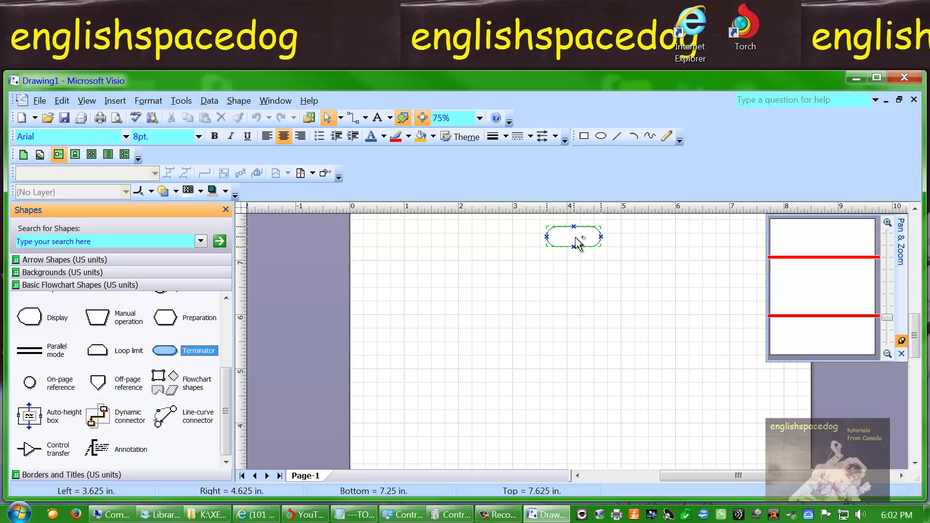
{"action": "left_click_drag", "start_coordinate": [575, 238], "coordinate": [575, 238]}
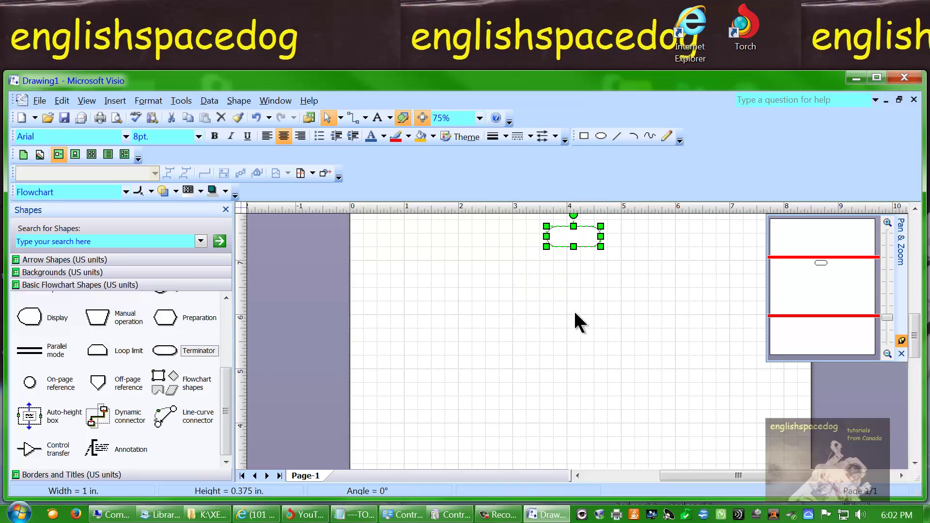
{"action": "key", "text": "Escape"}
{"action": "double_click", "coordinate": [574, 237]}
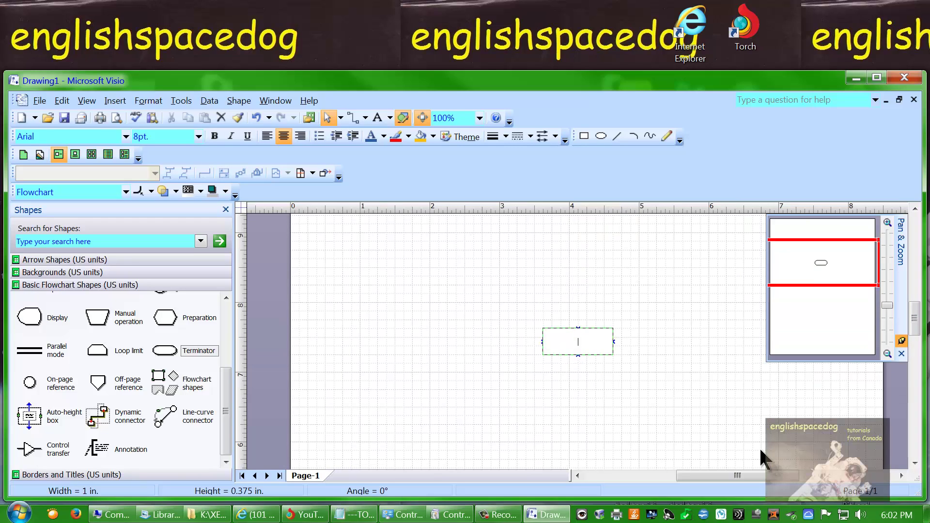
{"action": "type", "text": "START"}
{"action": "left_click", "coordinate": [363, 307]}
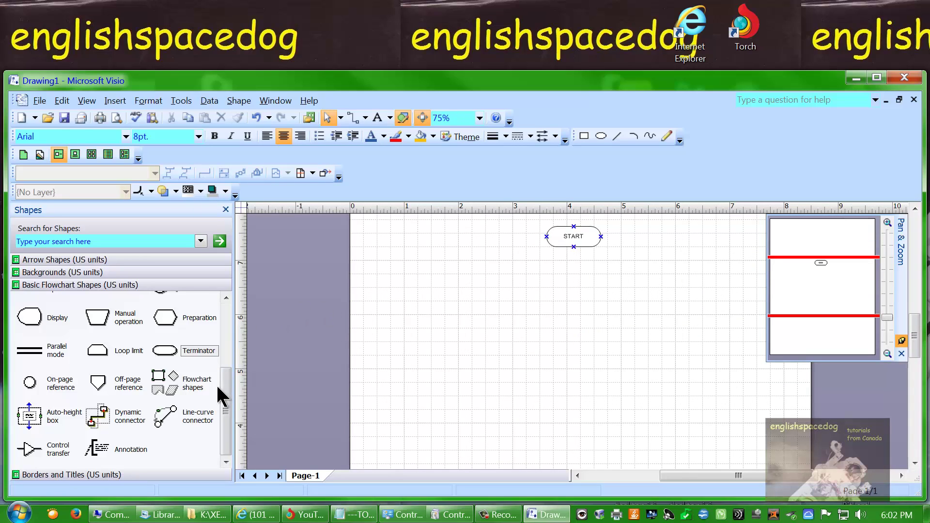
- Place a second Terminator near the bottom of the page labelled STOP
{"action": "left_click_drag", "start_coordinate": [225, 387], "coordinate": [238, 308]}
{"action": "scroll", "coordinate": [227, 359], "scroll_direction": "down", "scroll_amount": 3}
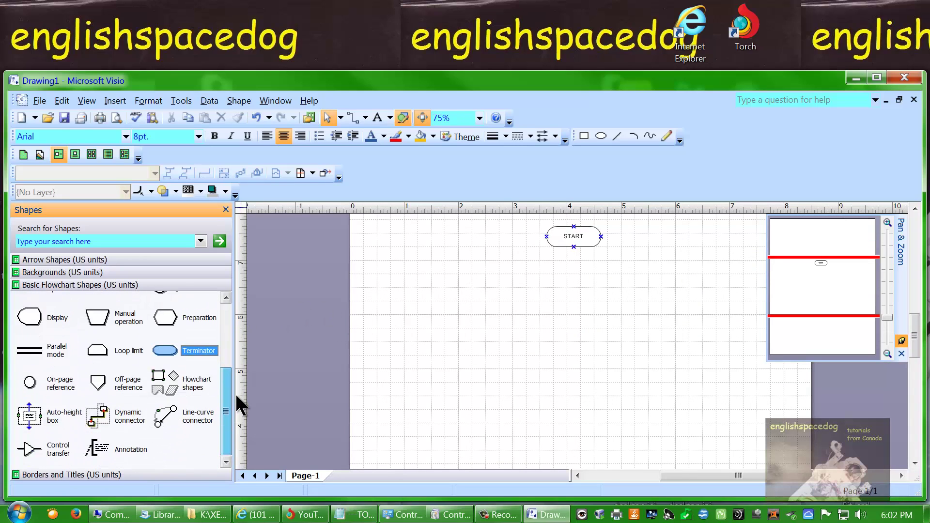
{"action": "left_click_drag", "start_coordinate": [165, 351], "coordinate": [580, 443]}
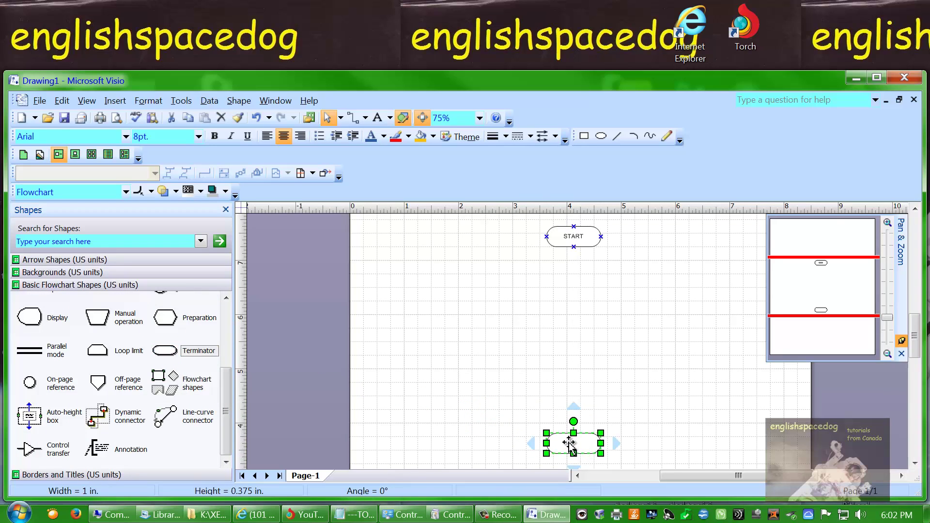
{"action": "double_click", "coordinate": [571, 440]}
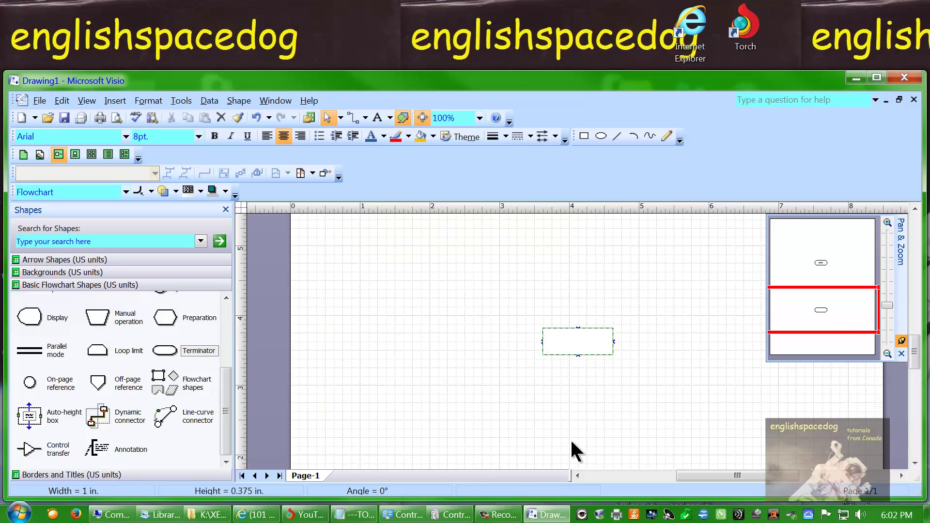
{"action": "type", "text": "STOP"}
{"action": "left_click", "coordinate": [317, 318]}
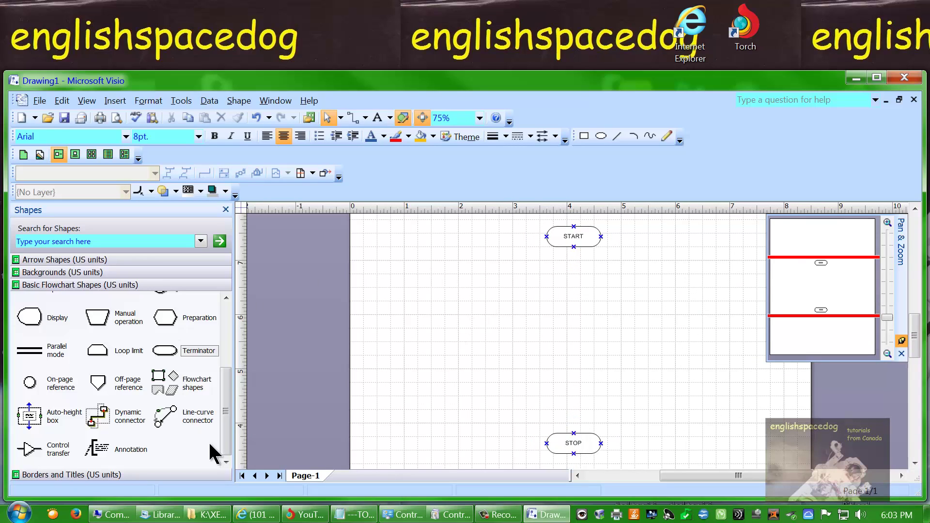
- Drop an auto-connected Process box under START and label it TURN OFF ALARM CLOCK
{"action": "left_click_drag", "start_coordinate": [226, 441], "coordinate": [229, 353]}
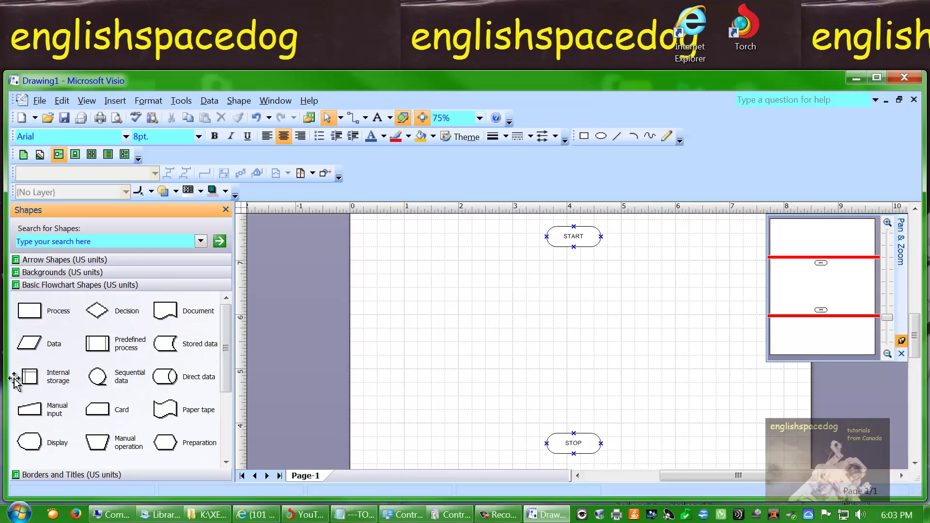
{"action": "left_click", "coordinate": [29, 312]}
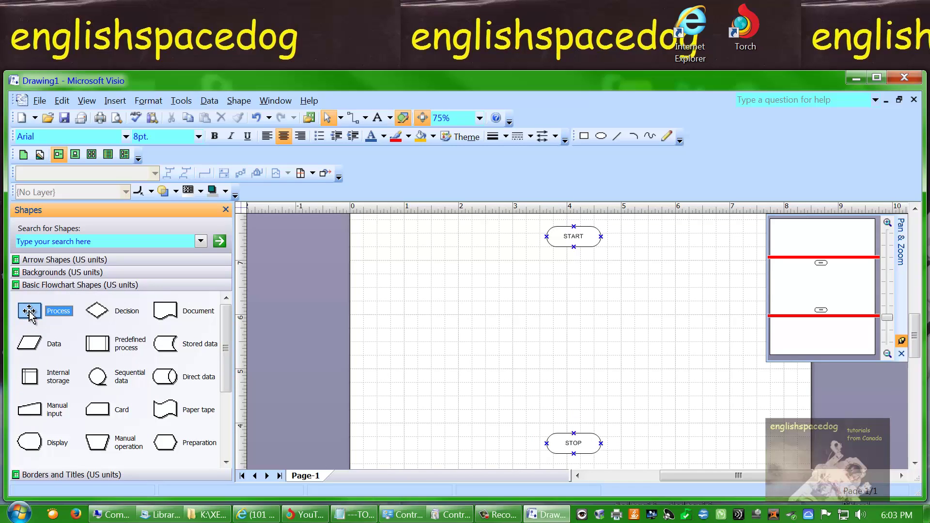
{"action": "left_click_drag", "start_coordinate": [29, 311], "coordinate": [581, 271]}
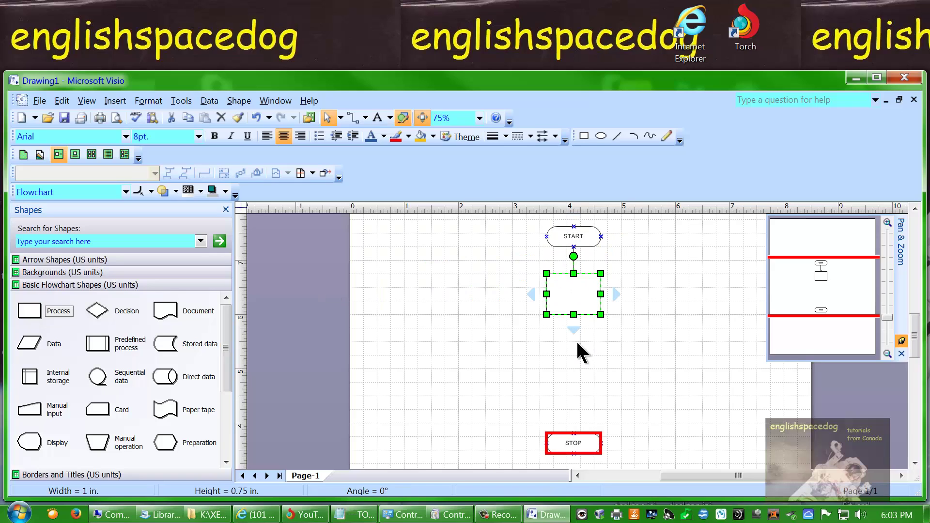
{"action": "scroll", "coordinate": [566, 295], "scroll_direction": "up", "scroll_amount": 1, "text": "ctrl"}
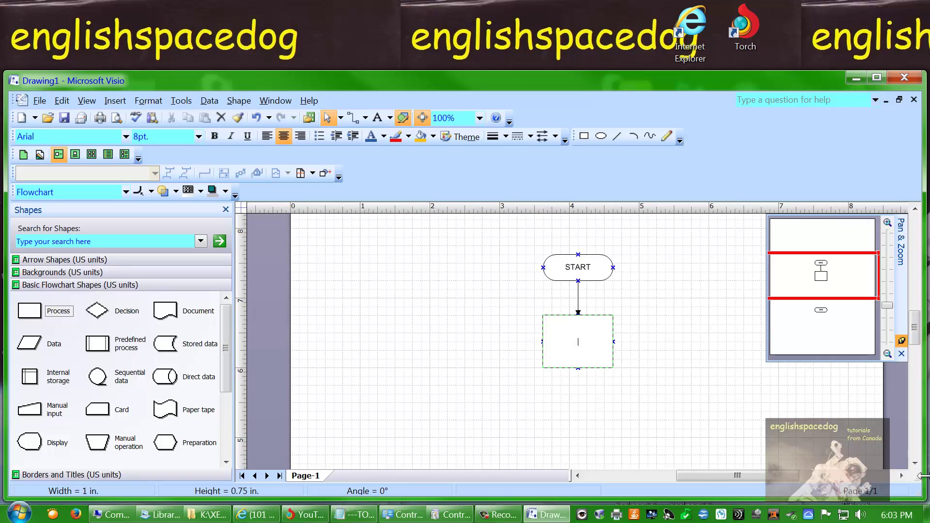
{"action": "type", "text": "TURN OFF A"}
{"action": "type", "text": "LARM CLOCK"}
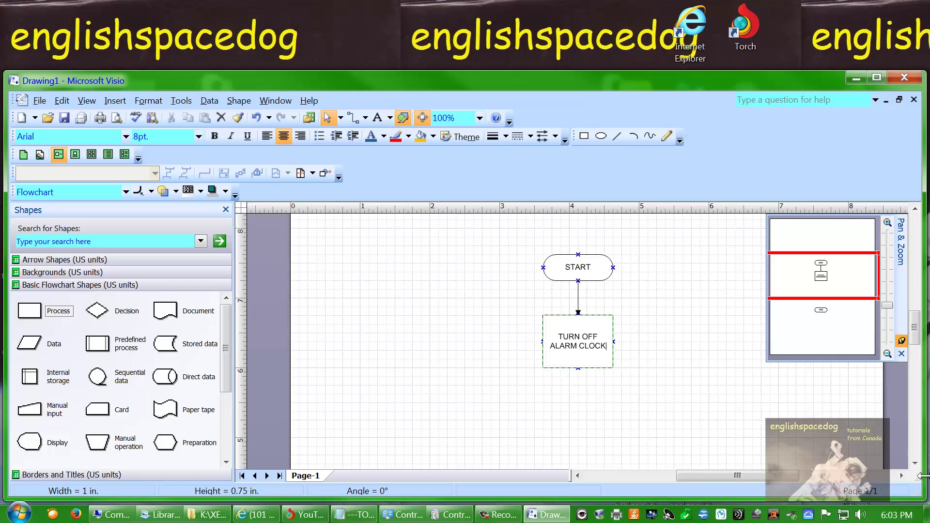
{"action": "left_click", "coordinate": [338, 339]}
{"action": "scroll", "coordinate": [342, 339], "scroll_direction": "down", "scroll_amount": 1}
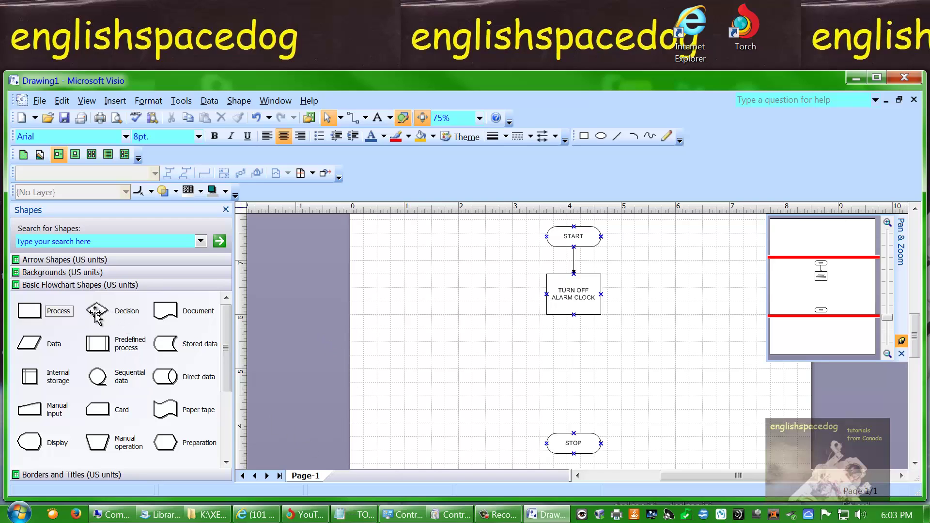
- Drop a Decision diamond below TURN OFF ALARM CLOCK labelled HAVE YOU BRUSHED YOUR TEETH?
{"action": "mouse_move", "coordinate": [97, 316]}
{"action": "left_mouse_down"}
{"action": "mouse_move", "coordinate": [391, 349]}
{"action": "mouse_move", "coordinate": [572, 332]}
{"action": "left_mouse_up"}
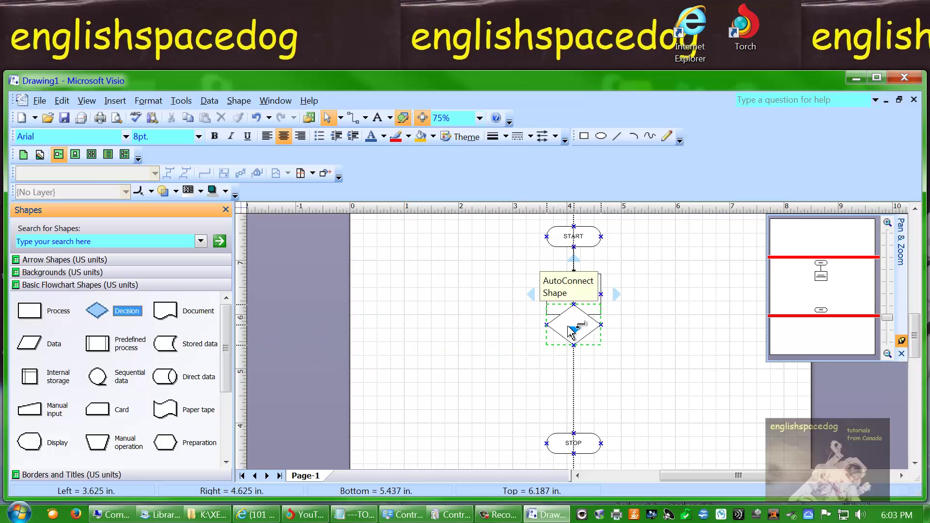
{"action": "left_click_drag", "start_coordinate": [572, 332], "coordinate": [572, 369]}
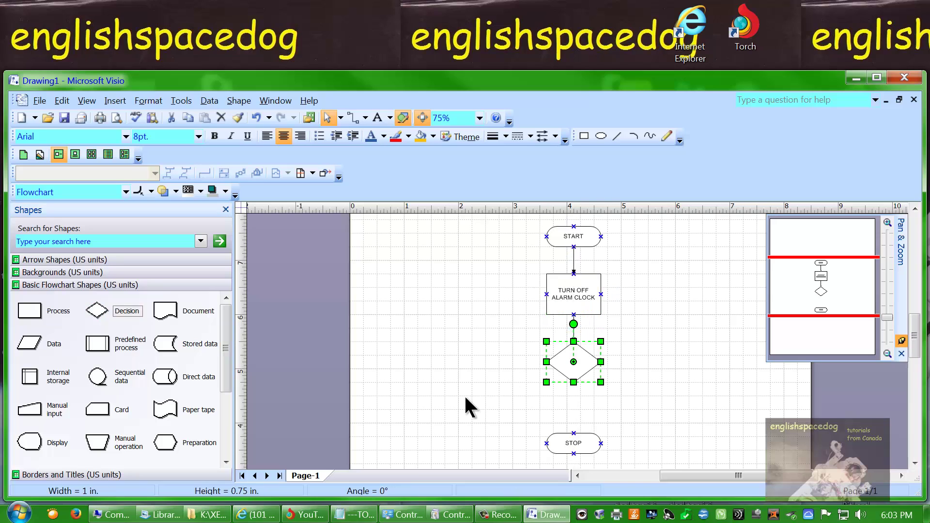
{"action": "left_click", "coordinate": [481, 371]}
{"action": "mouse_move", "coordinate": [574, 362]}
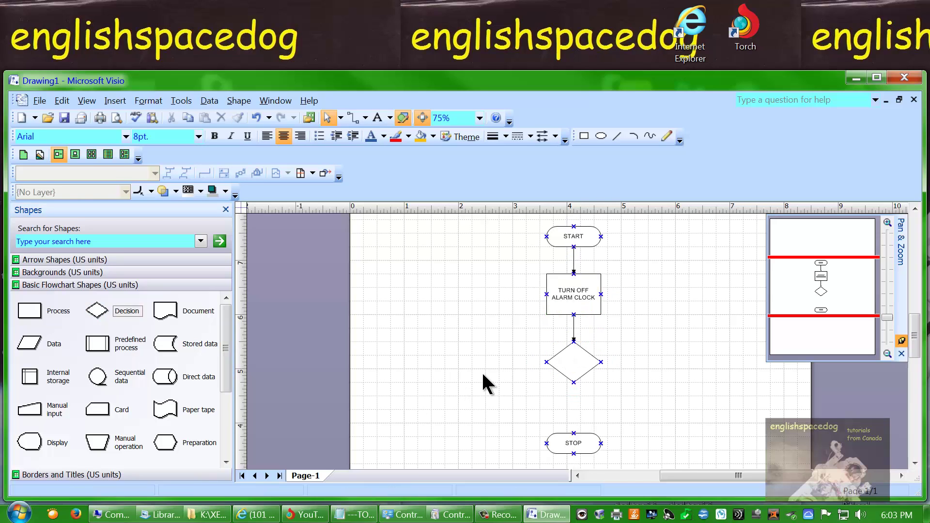
{"action": "double_click", "coordinate": [572, 367]}
{"action": "type", "text": "HAVE Y"}
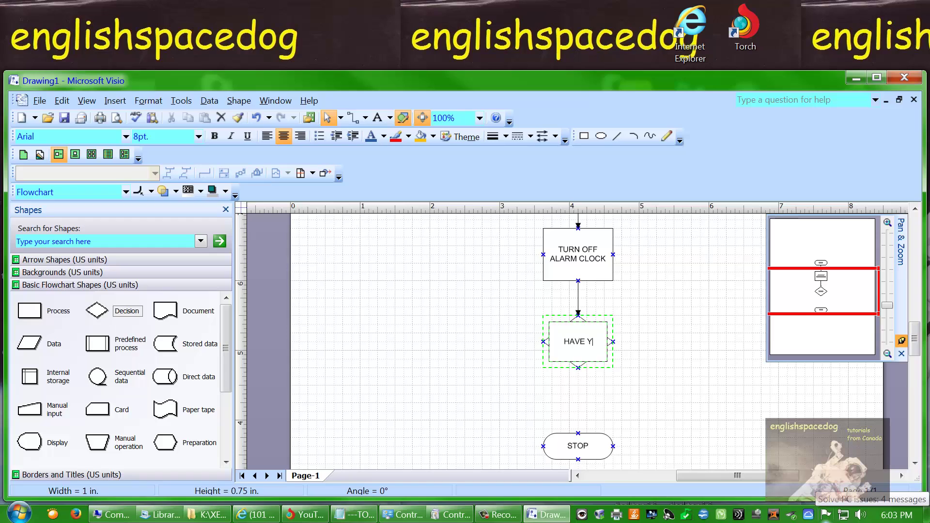
{"action": "type", "text": "OU BRUSHED YOUR T"}
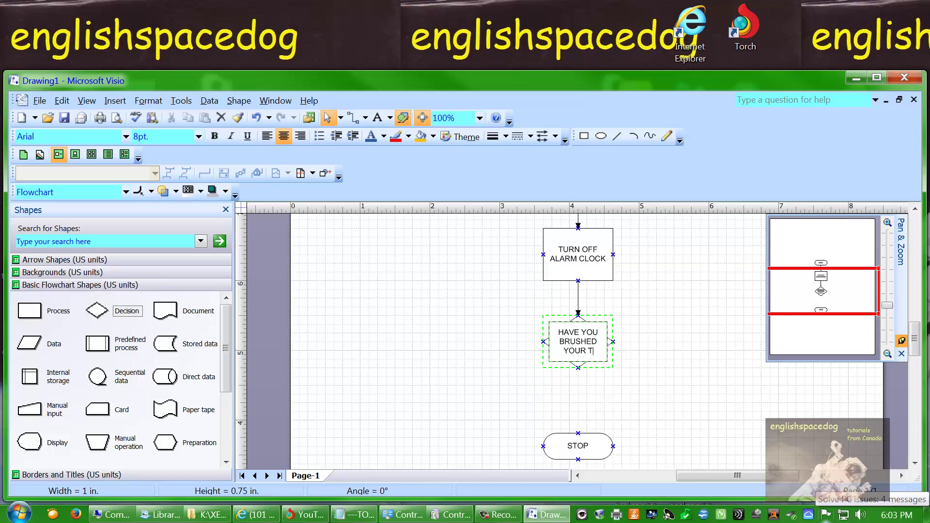
{"action": "type", "text": "EETH?"}
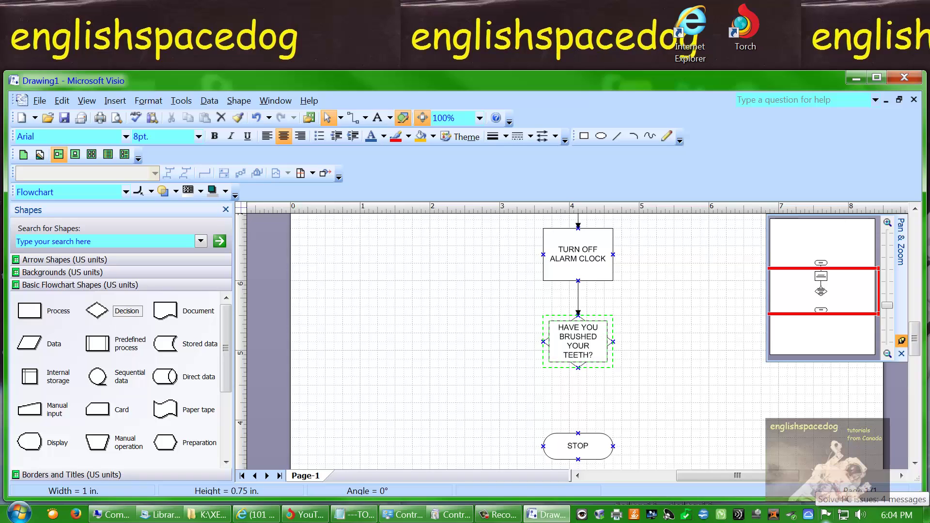
{"action": "left_click", "coordinate": [379, 348]}
{"action": "scroll", "coordinate": [379, 348], "scroll_direction": "down", "scroll_amount": 1}
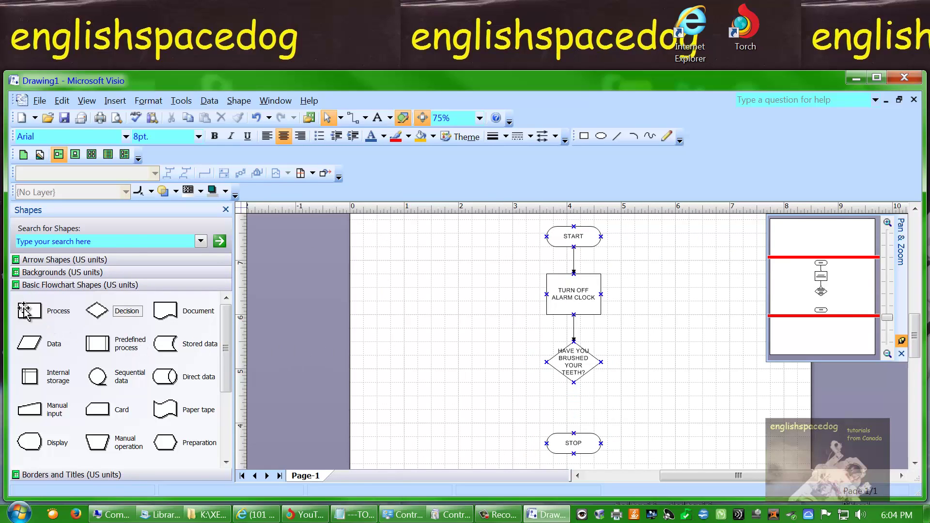
- Add a Process box under the decision and move STOP further down below it
{"action": "left_click_drag", "start_coordinate": [25, 312], "coordinate": [580, 417]}
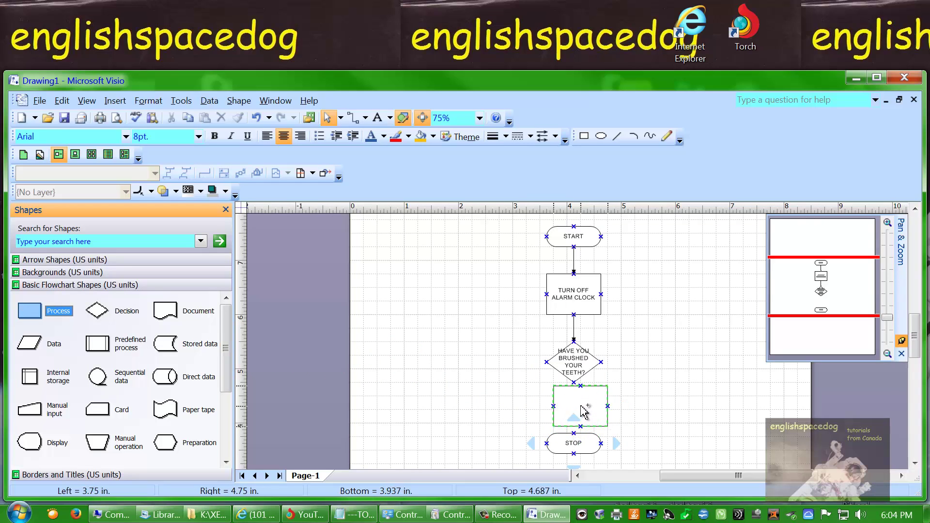
{"action": "left_click_drag", "start_coordinate": [580, 417], "coordinate": [579, 390]}
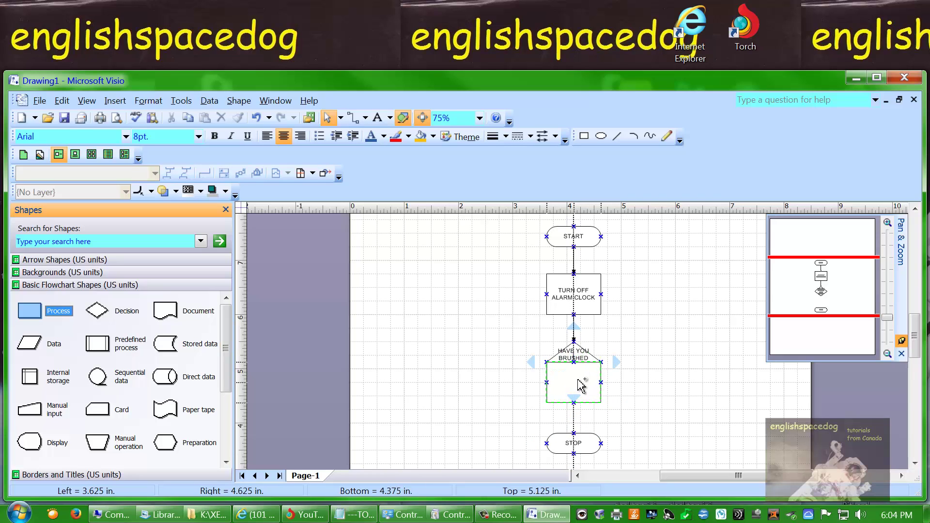
{"action": "mouse_move", "coordinate": [580, 382]}
{"action": "left_mouse_down"}
{"action": "mouse_move", "coordinate": [577, 397]}
{"action": "mouse_move", "coordinate": [672, 438]}
{"action": "left_mouse_up"}
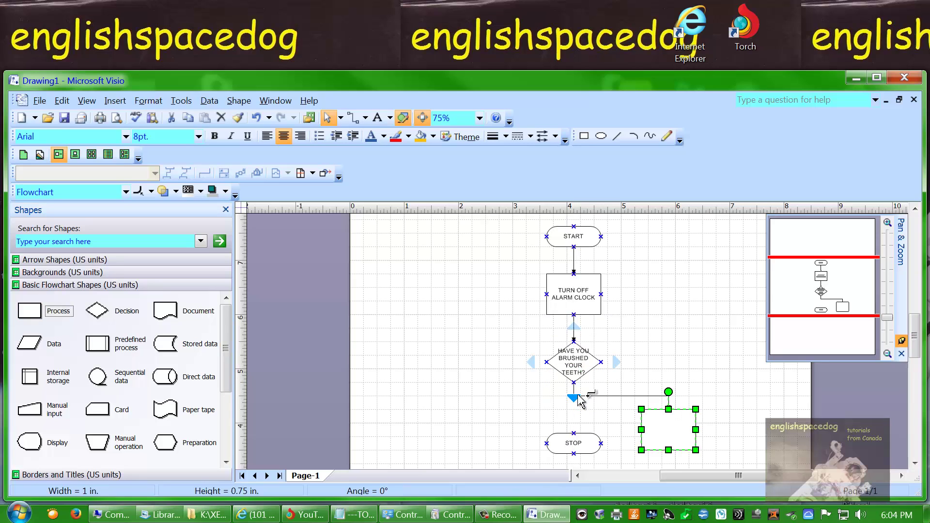
{"action": "left_click", "coordinate": [915, 462]}
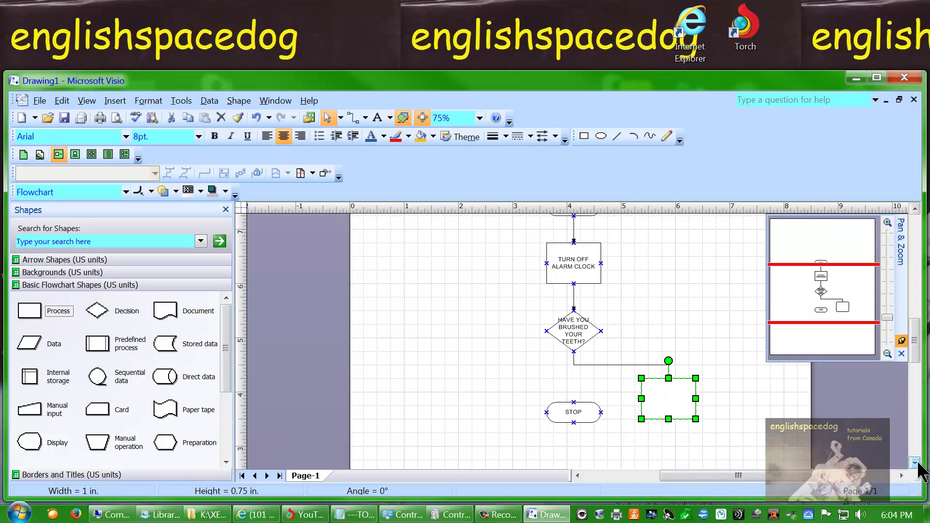
{"action": "left_click_drag", "start_coordinate": [573, 350], "coordinate": [573, 415]}
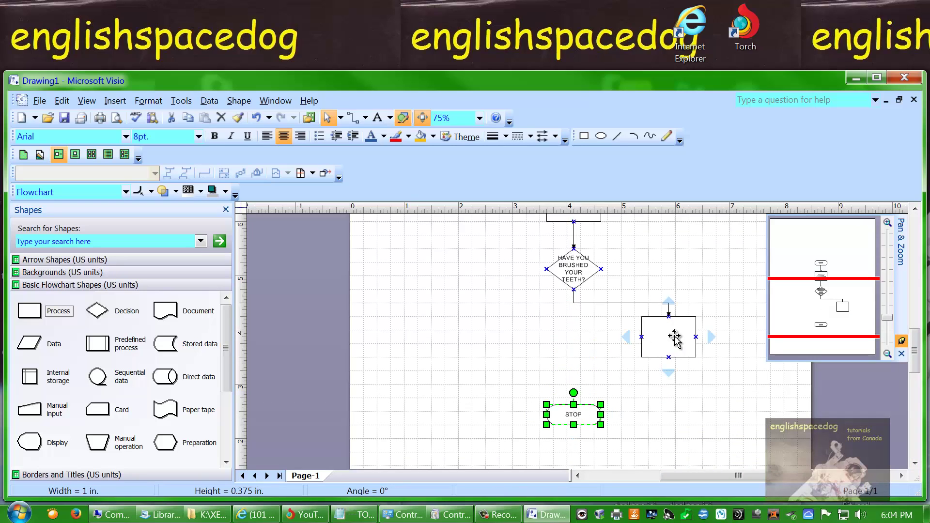
{"action": "left_click_drag", "start_coordinate": [654, 334], "coordinate": [583, 347]}
- Label the new process box GO TO WORK
{"action": "left_click", "coordinate": [441, 326]}
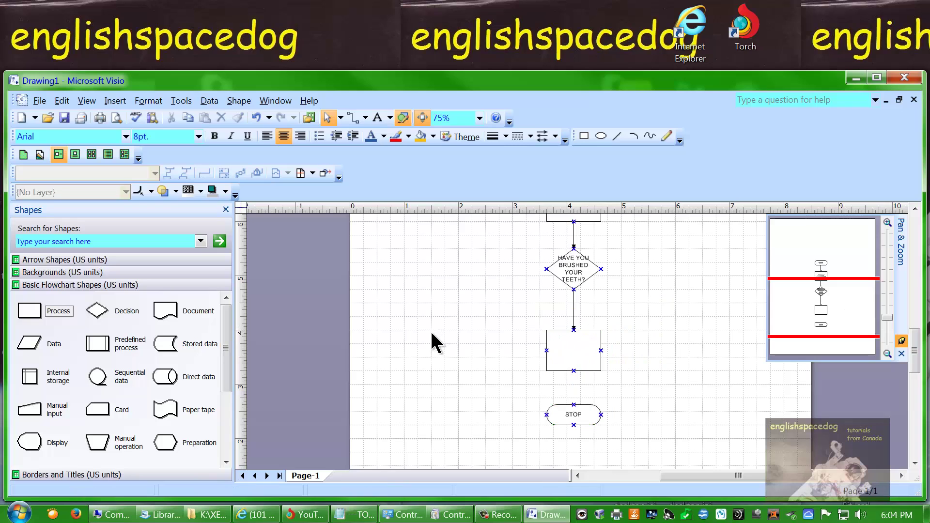
{"action": "left_click", "coordinate": [575, 358]}
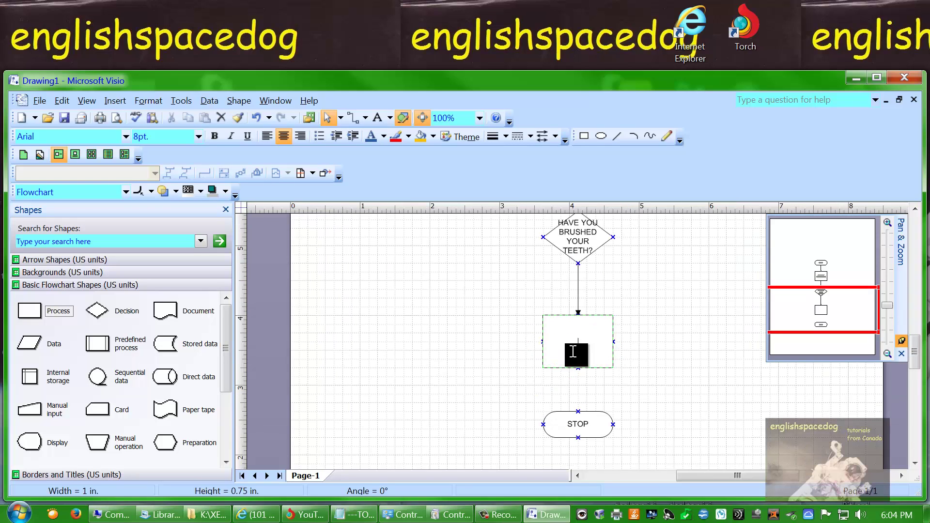
{"action": "scroll", "coordinate": [577, 364], "scroll_direction": "up", "scroll_amount": 1, "text": "ctrl"}
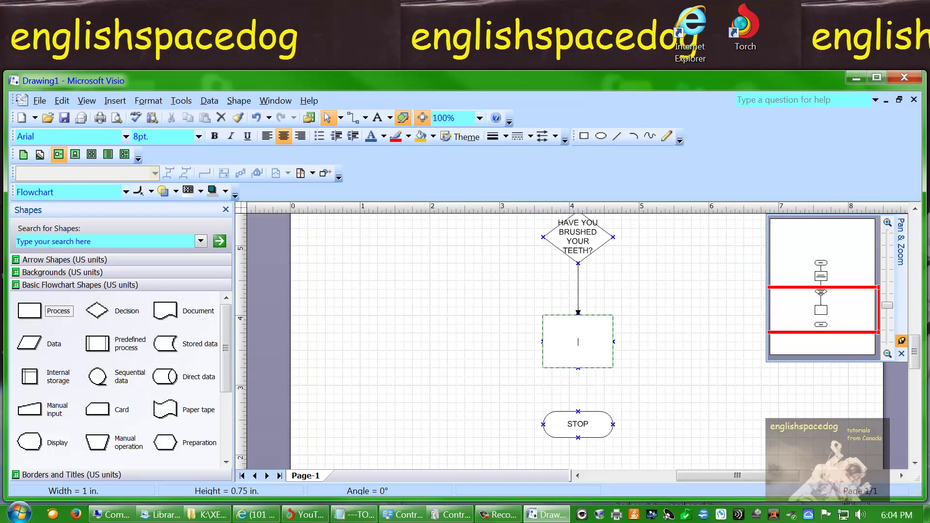
{"action": "type", "text": "GO TO WORK"}
- Finish the GO TO WORK label and add a YES text label below the decision
{"action": "key", "text": "Escape"}
{"action": "left_click", "coordinate": [714, 411]}
{"action": "scroll", "coordinate": [714, 409], "scroll_direction": "down", "scroll_amount": 1, "text": "ctrl"}
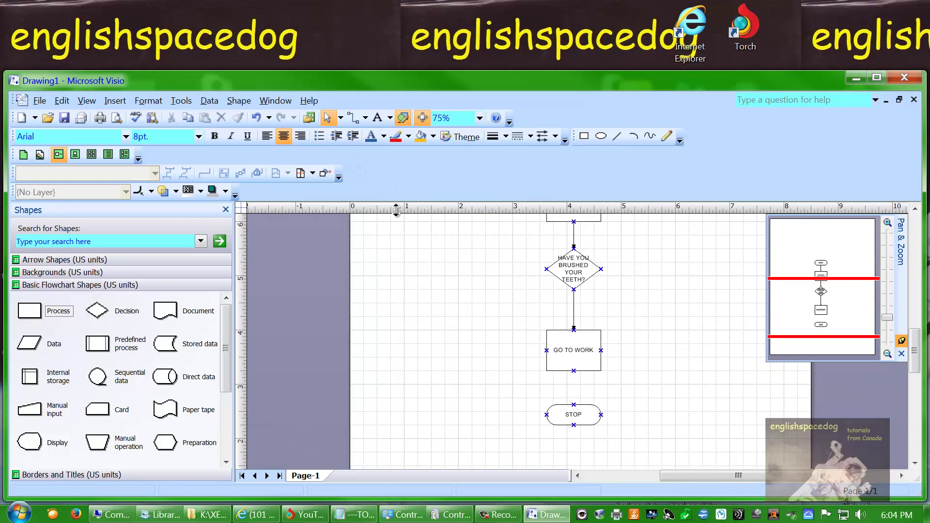
{"action": "left_click", "coordinate": [377, 118]}
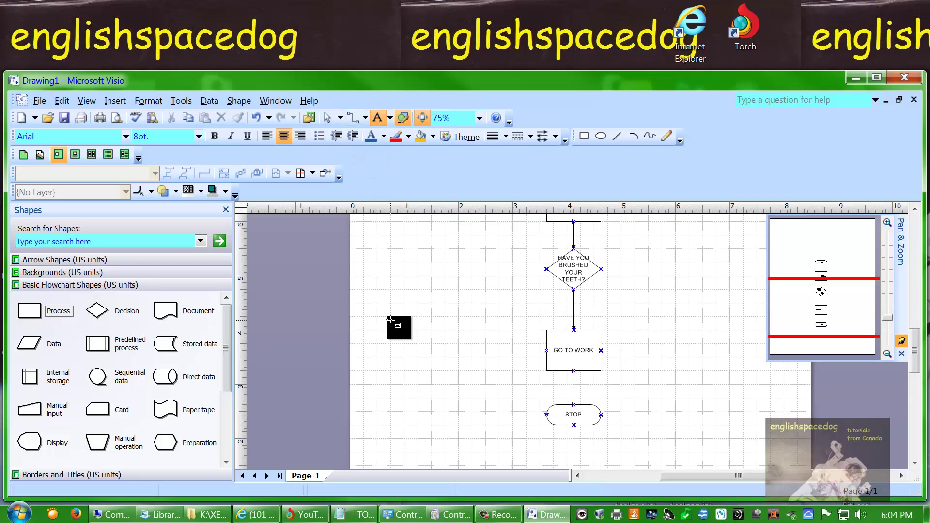
{"action": "left_click", "coordinate": [518, 298]}
{"action": "type", "text": "YES"}
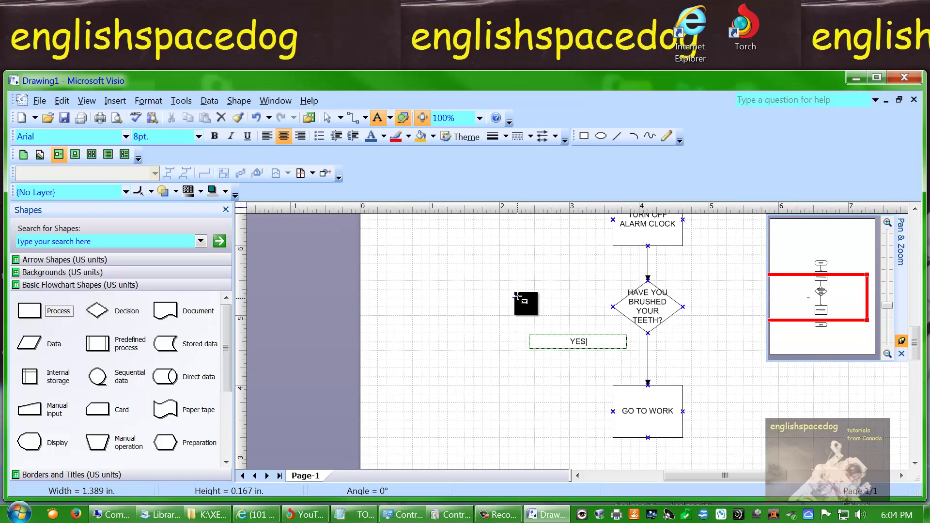
{"action": "left_click", "coordinate": [445, 273]}
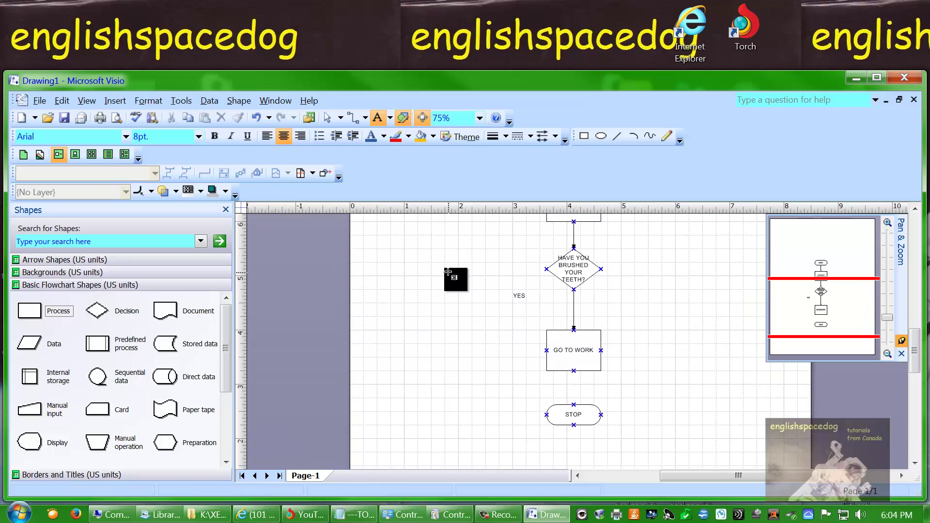
- Move the YES label toward the connector and narrow its text box
{"action": "left_click", "coordinate": [513, 292]}
{"action": "left_click", "coordinate": [429, 273]}
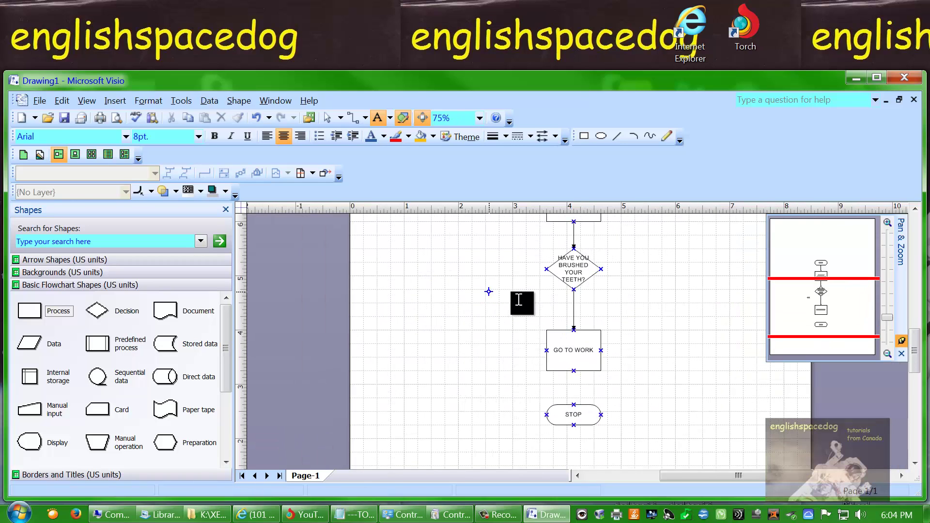
{"action": "left_click", "coordinate": [519, 297]}
{"action": "right_click", "coordinate": [527, 300]}
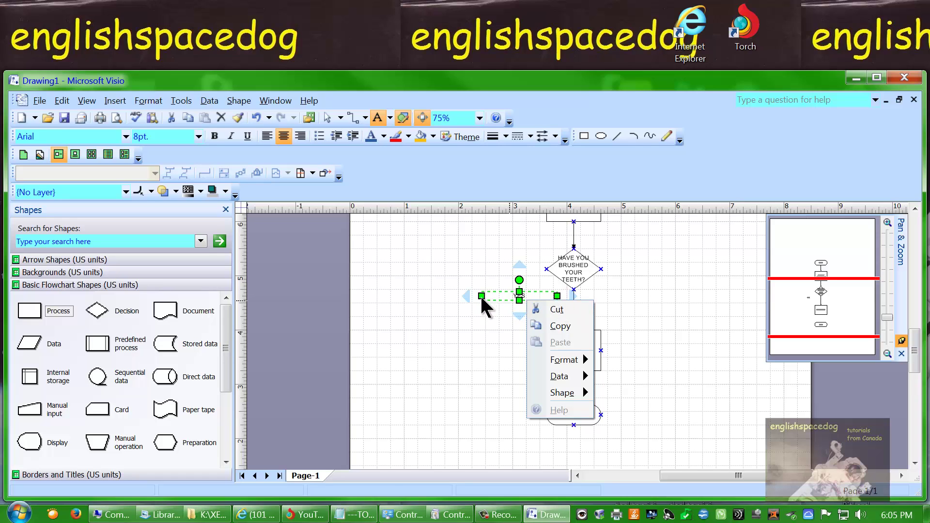
{"action": "left_click_drag", "start_coordinate": [482, 301], "coordinate": [517, 304]}
{"action": "mouse_move", "coordinate": [590, 303]}
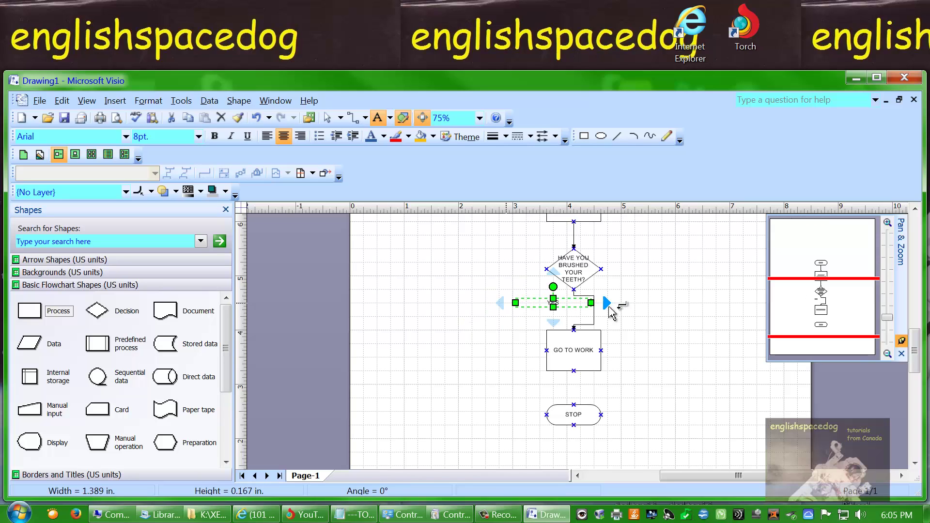
{"action": "left_click_drag", "start_coordinate": [588, 300], "coordinate": [571, 306]}
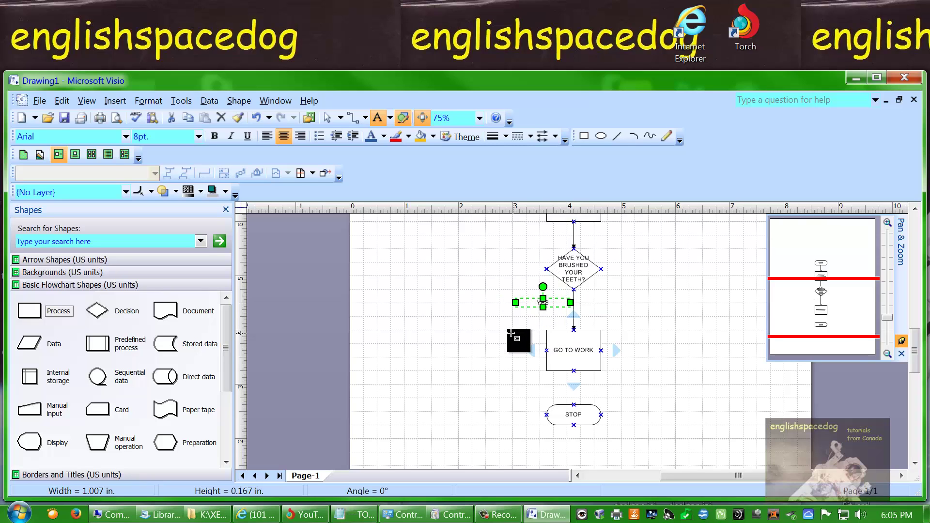
{"action": "left_click", "coordinate": [511, 332]}
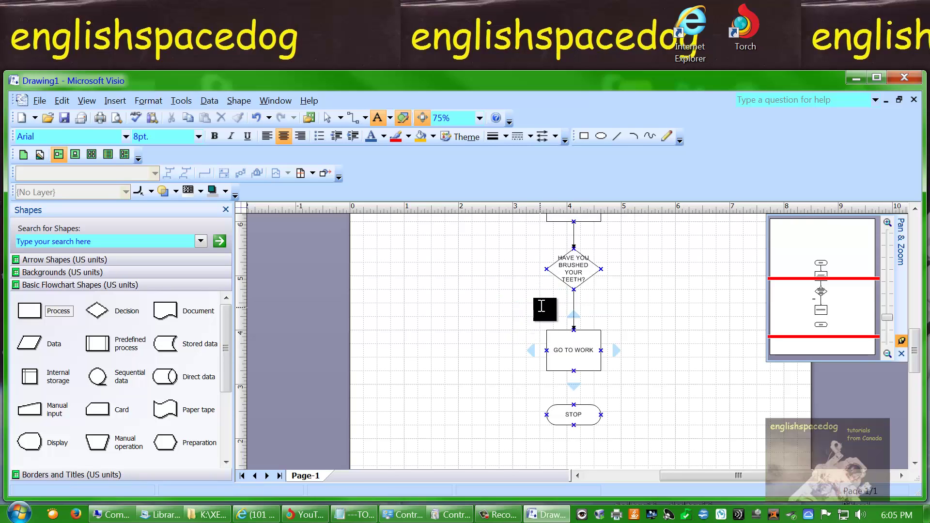
- Re-edit the YES label text and discard a stray empty text box
{"action": "double_click", "coordinate": [523, 305]}
{"action": "type", "text": "YES"}
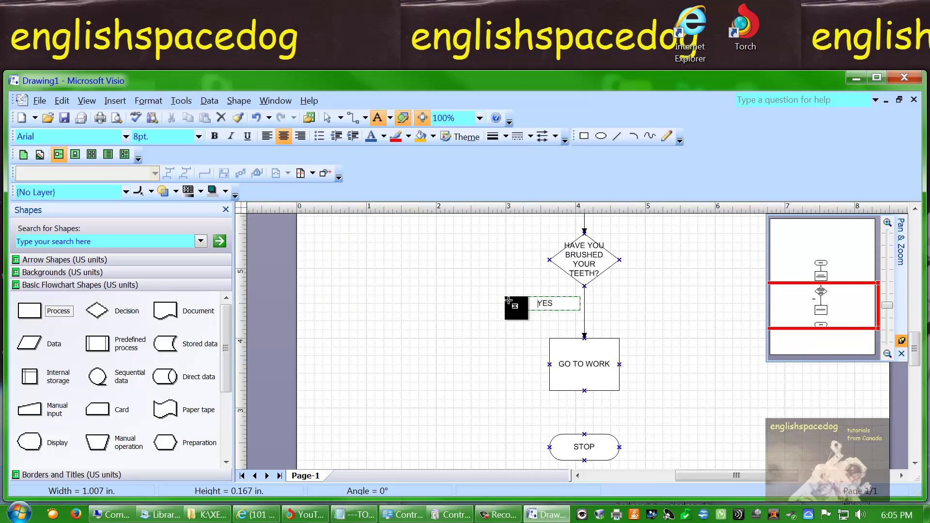
{"action": "left_click", "coordinate": [505, 277]}
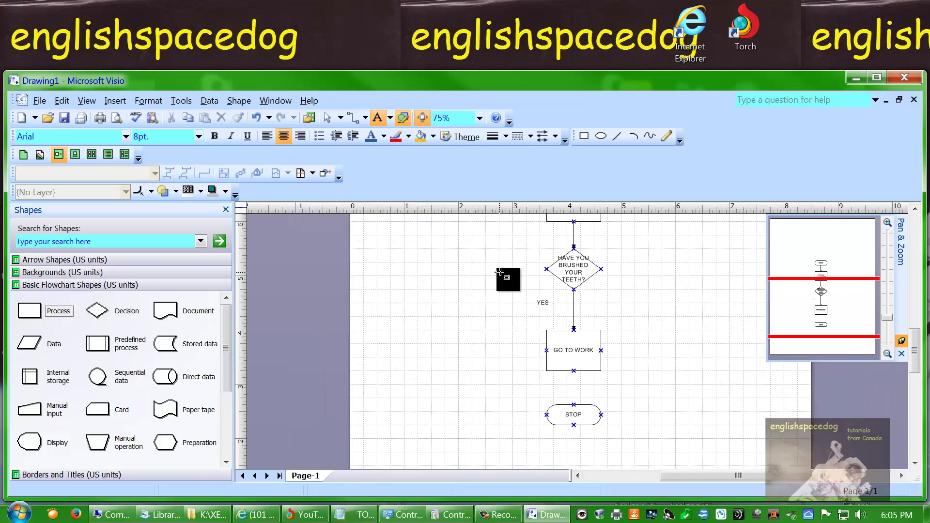
{"action": "double_click", "coordinate": [526, 304]}
{"action": "left_click", "coordinate": [561, 315]}
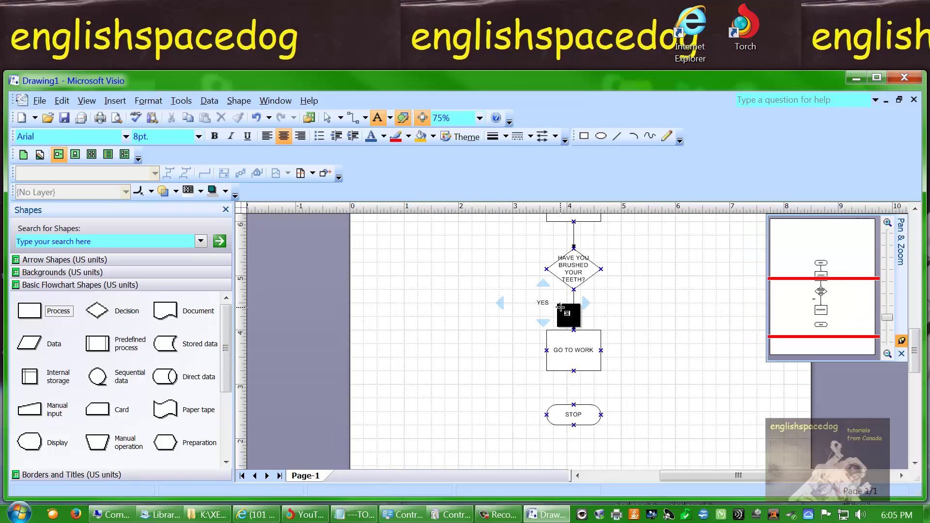
{"action": "double_click", "coordinate": [524, 304]}
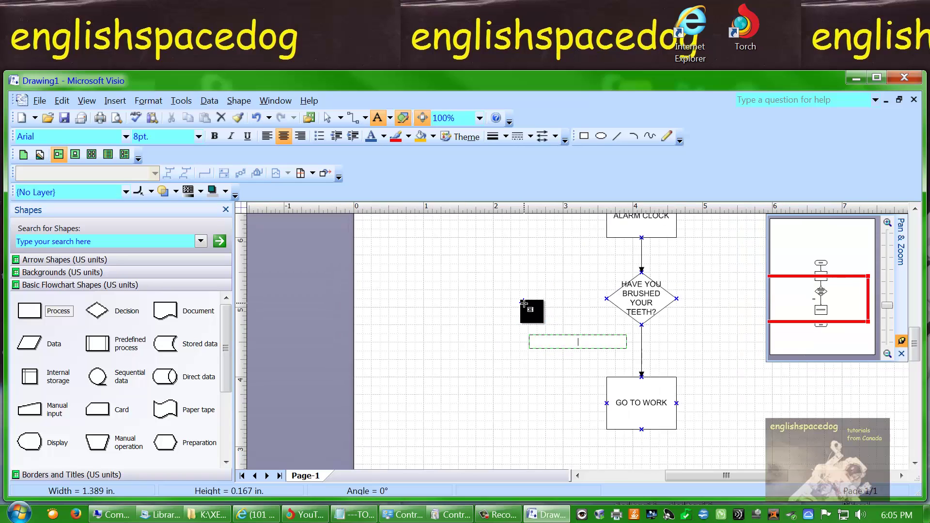
{"action": "left_click", "coordinate": [560, 313]}
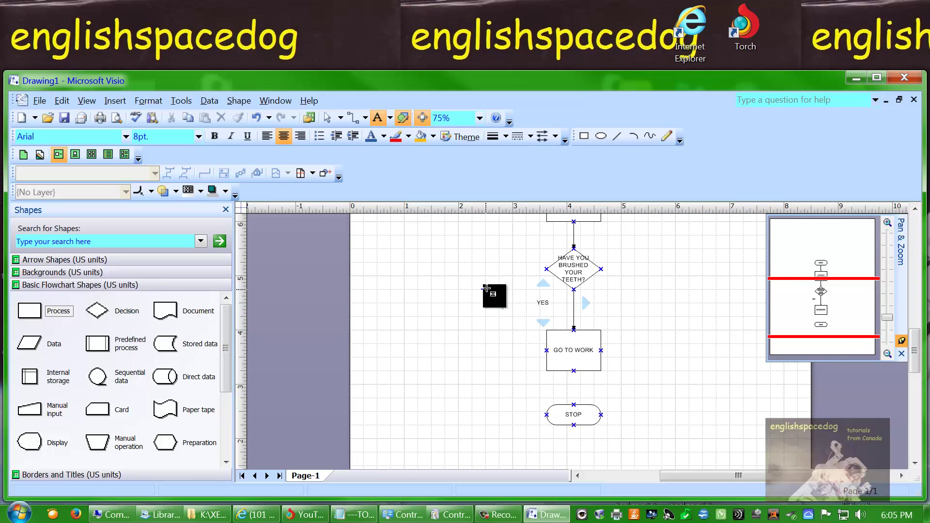
{"action": "left_click", "coordinate": [475, 277]}
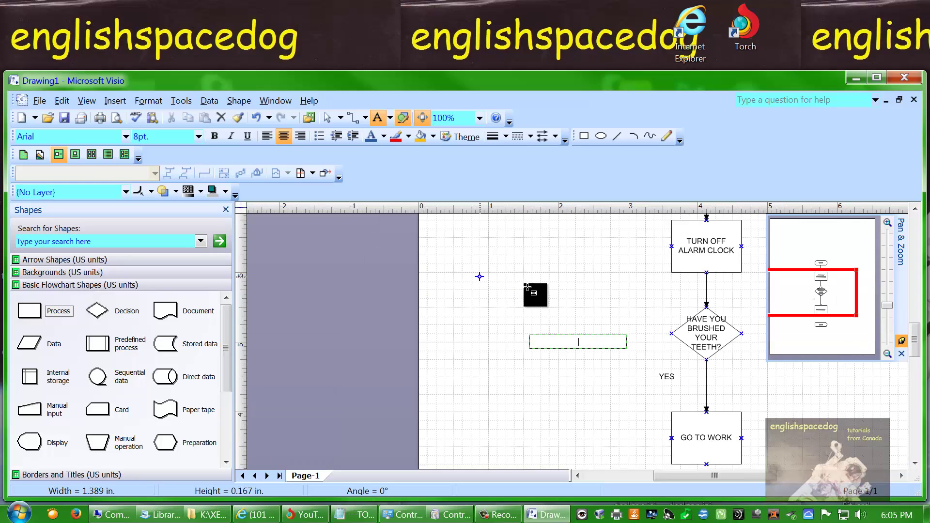
{"action": "left_click", "coordinate": [528, 282]}
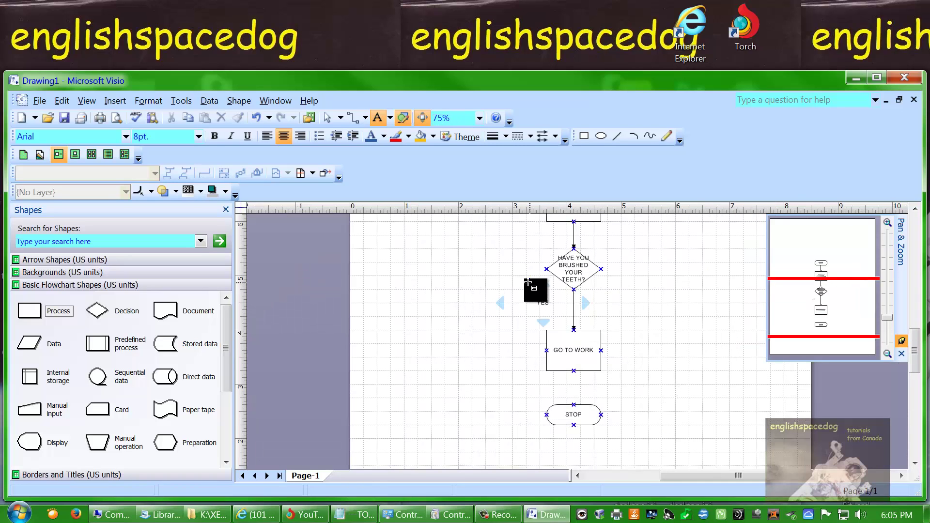
- Narrow the YES label to 0.5 in beside the downward connector
{"action": "left_click", "coordinate": [377, 118]}
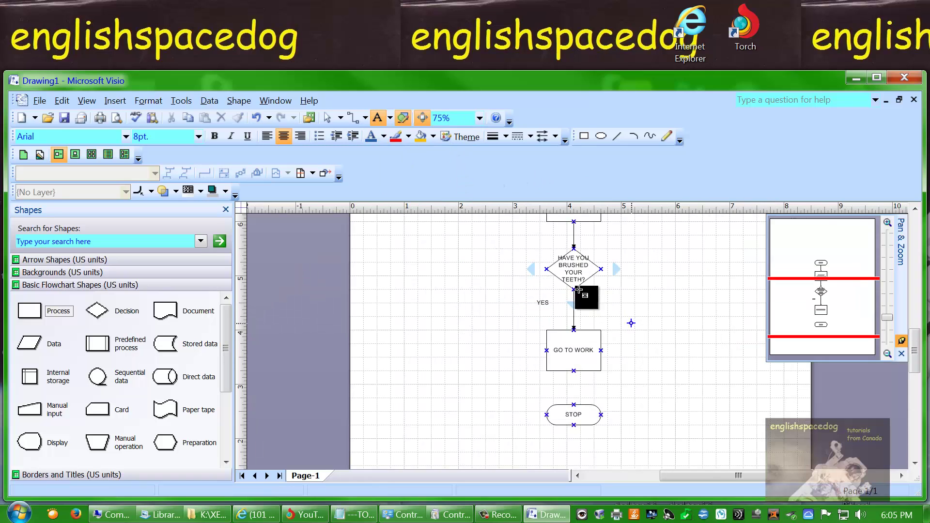
{"action": "left_click", "coordinate": [328, 117]}
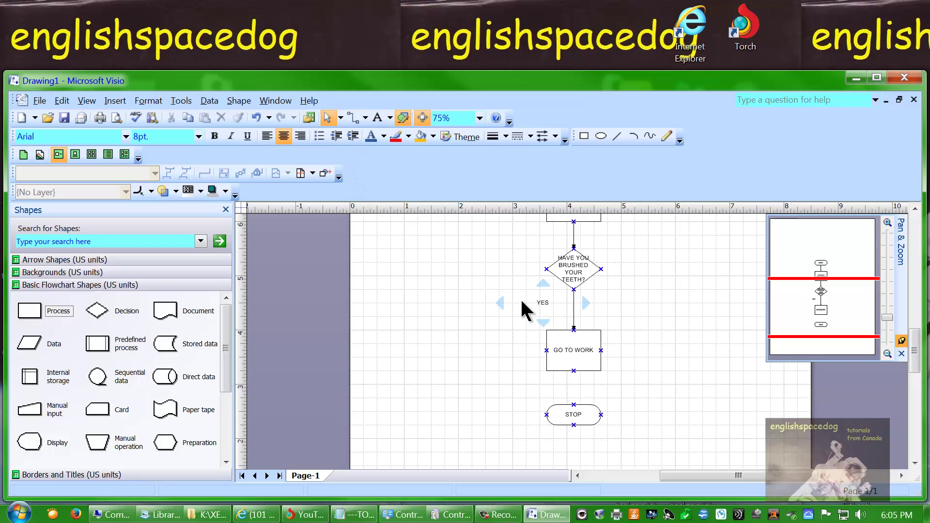
{"action": "left_click", "coordinate": [549, 300]}
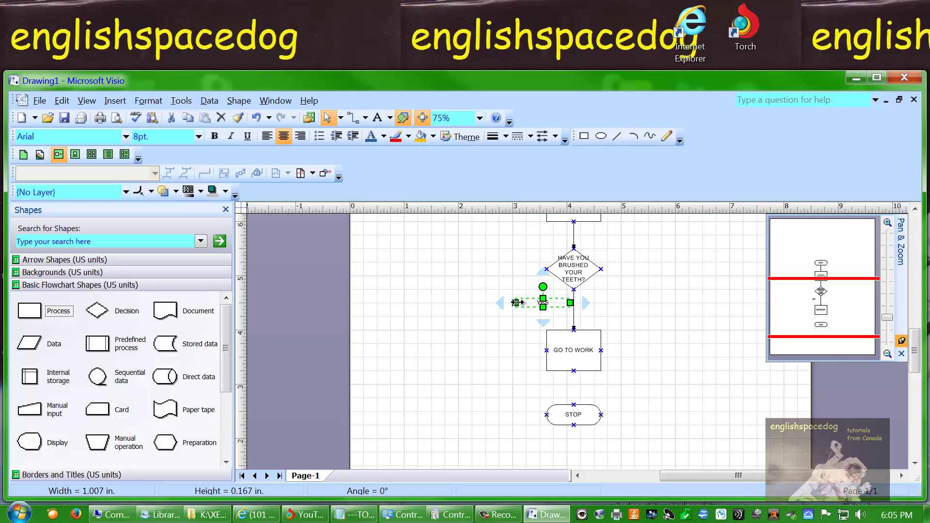
{"action": "left_click_drag", "start_coordinate": [517, 303], "coordinate": [531, 304]}
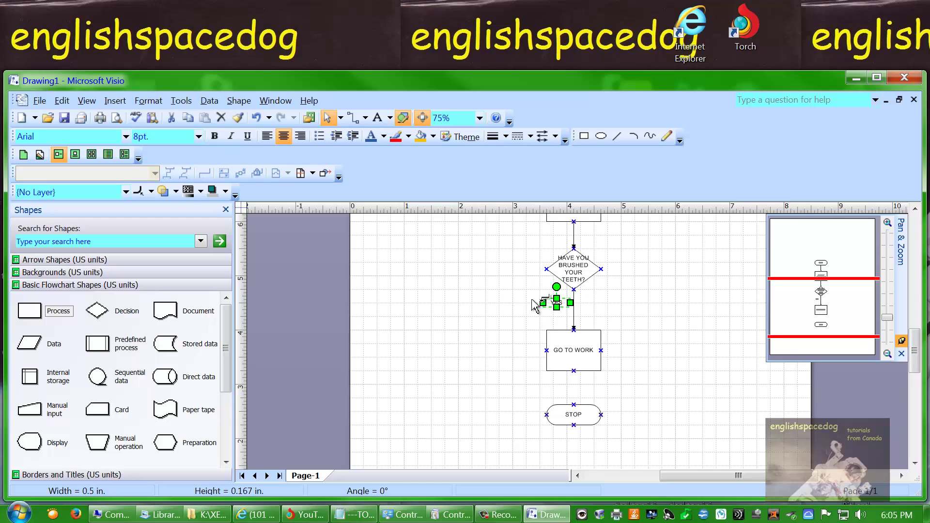
{"action": "left_click", "coordinate": [470, 268]}
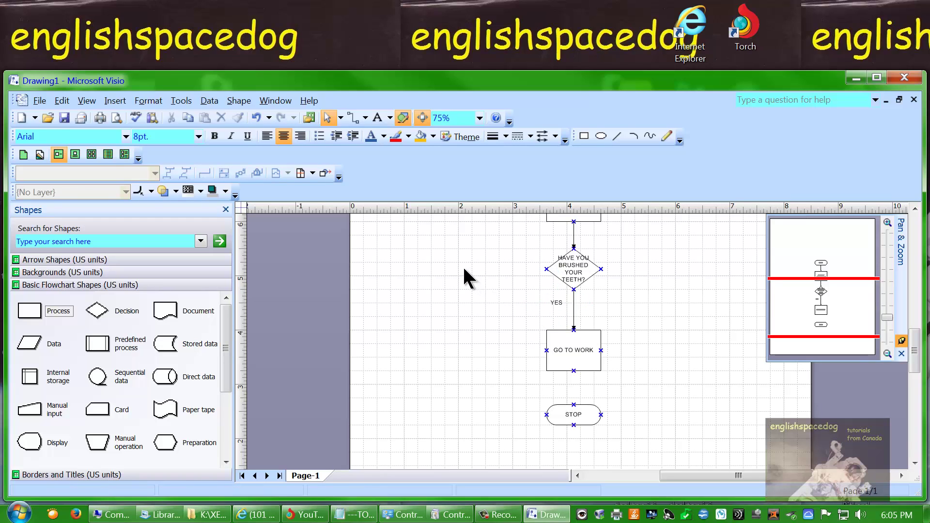
{"action": "mouse_move", "coordinate": [556, 303]}
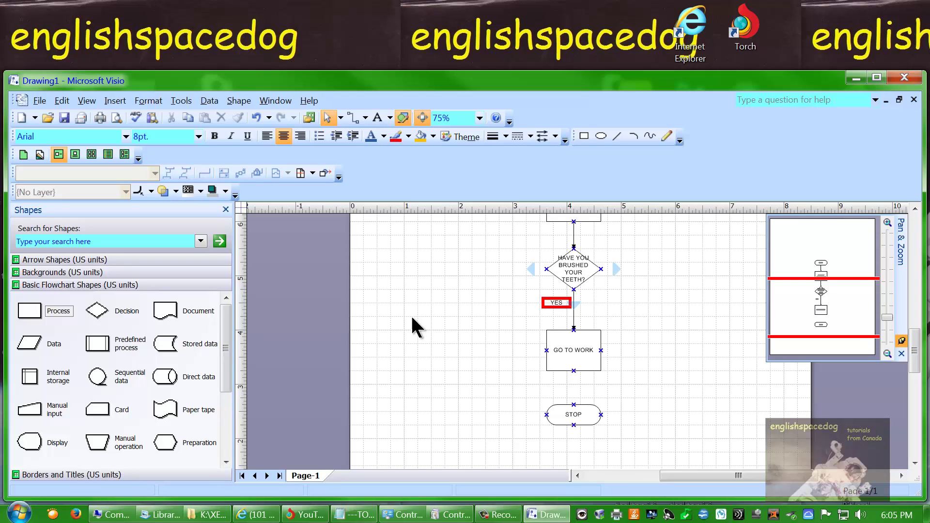
- Drop a Process box on the diamond's right AutoConnect arrow labelled BRUSH YOUR TEETH
{"action": "left_click_drag", "start_coordinate": [29, 311], "coordinate": [333, 317]}
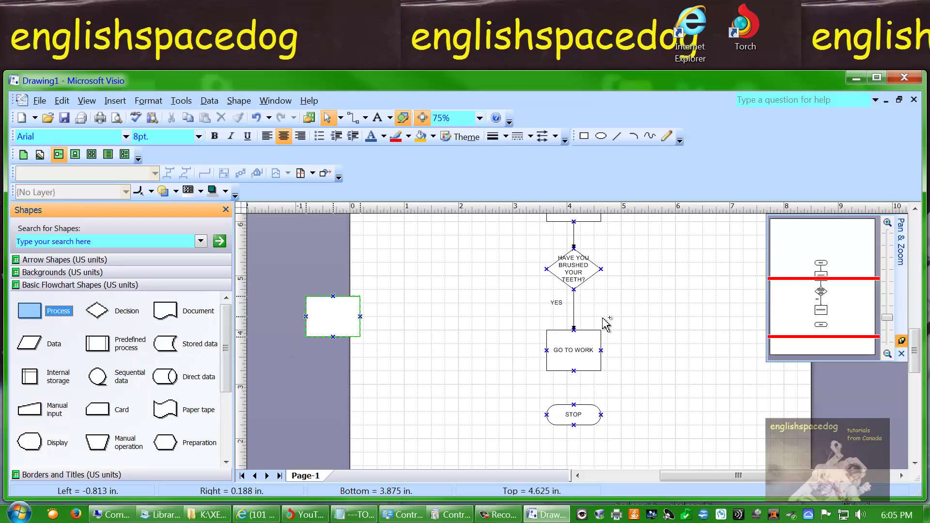
{"action": "left_click_drag", "start_coordinate": [649, 323], "coordinate": [639, 278]}
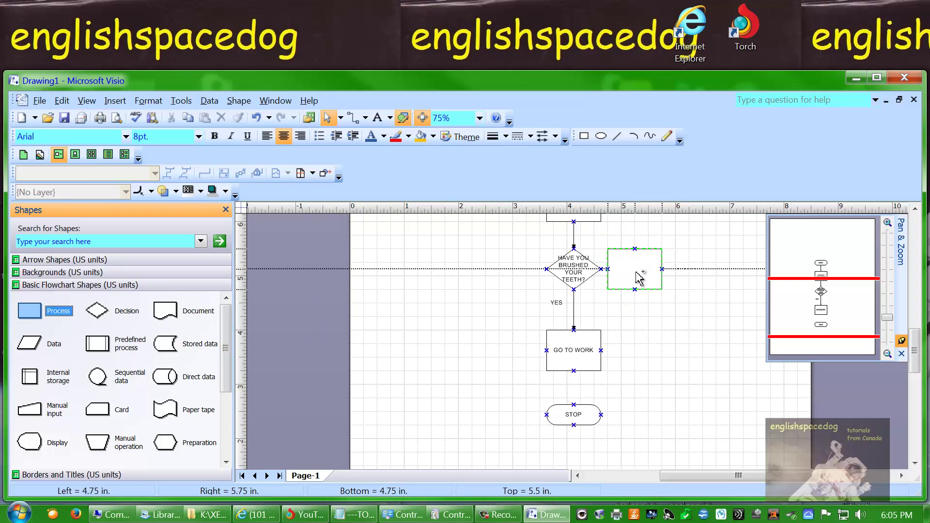
{"action": "left_click_drag", "start_coordinate": [639, 278], "coordinate": [614, 279]}
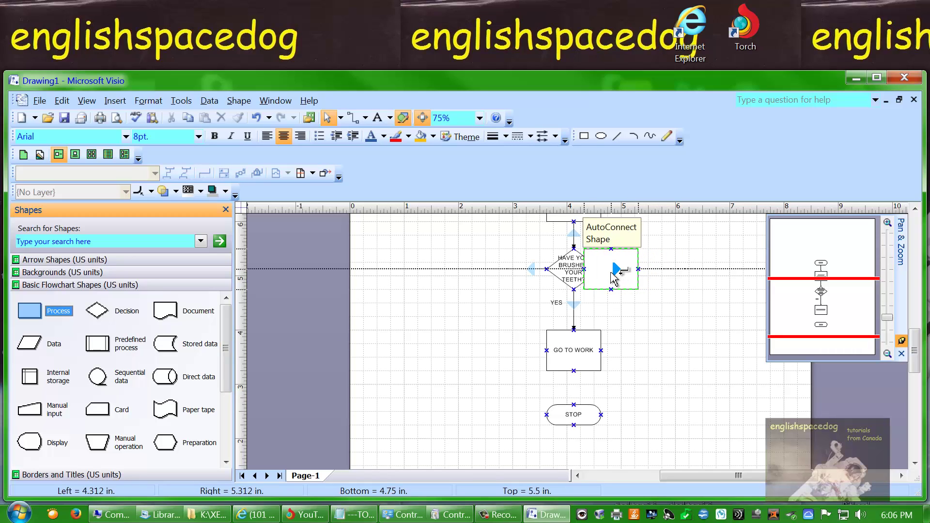
{"action": "left_click_drag", "start_coordinate": [611, 274], "coordinate": [612, 275]}
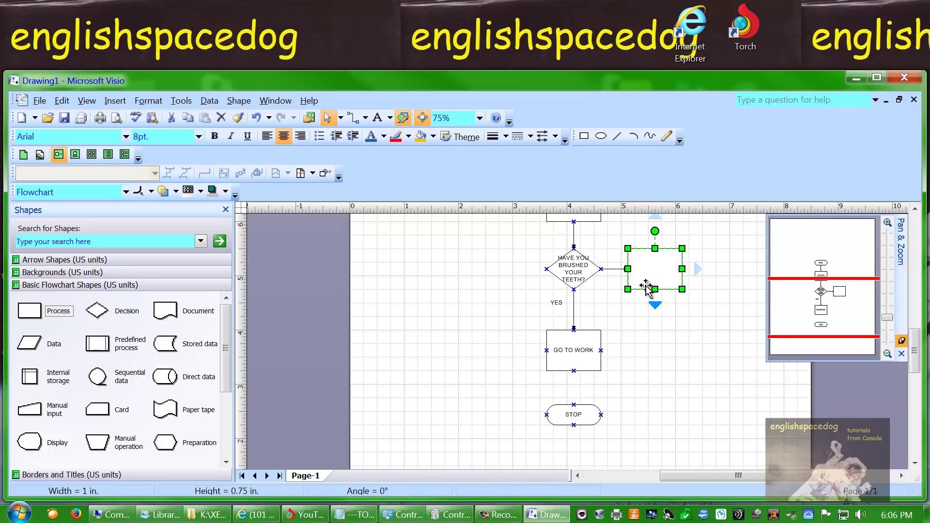
{"action": "double_click", "coordinate": [656, 267]}
{"action": "type", "text": "BRUSH"}
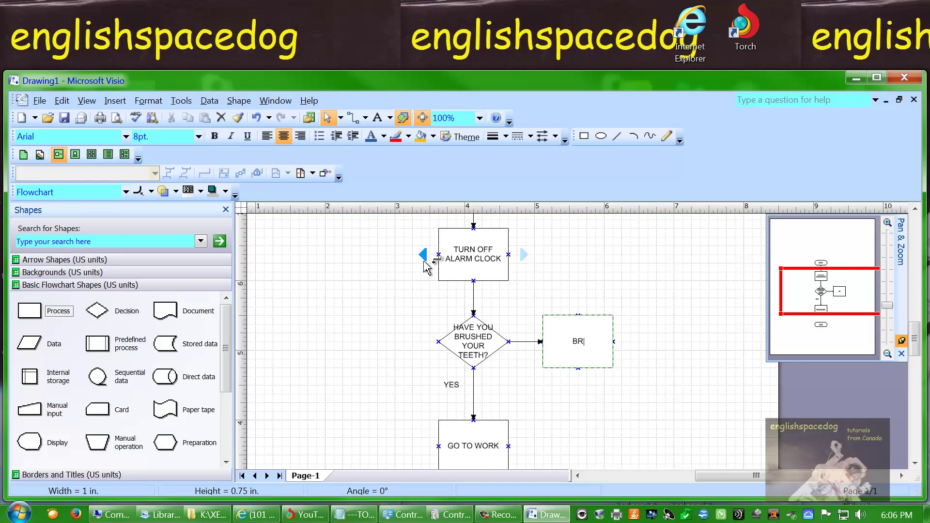
{"action": "type", "text": "YOUR TEE"}
{"action": "key", "text": "Escape"}
{"action": "left_click", "coordinate": [744, 282]}
{"action": "scroll", "coordinate": [744, 282], "scroll_direction": "down", "scroll_amount": 1}
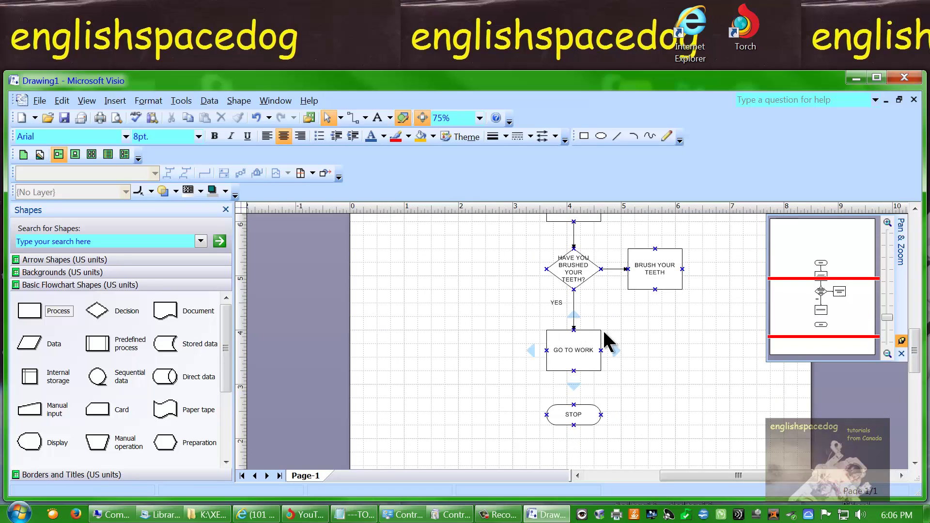
- Draw a connector from the bottom of BRUSH YOUR TEETH to GO TO WORK's right side
{"action": "left_click", "coordinate": [353, 118]}
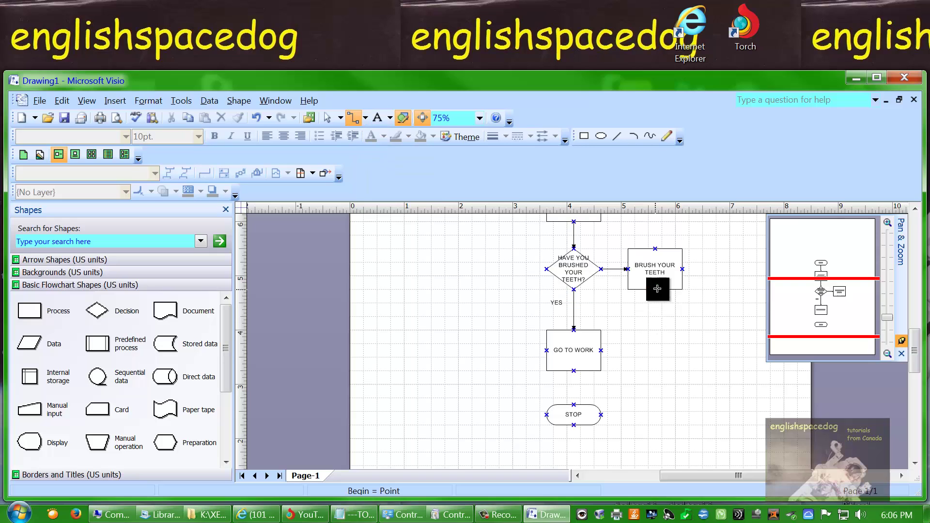
{"action": "left_click_drag", "start_coordinate": [659, 296], "coordinate": [603, 350]}
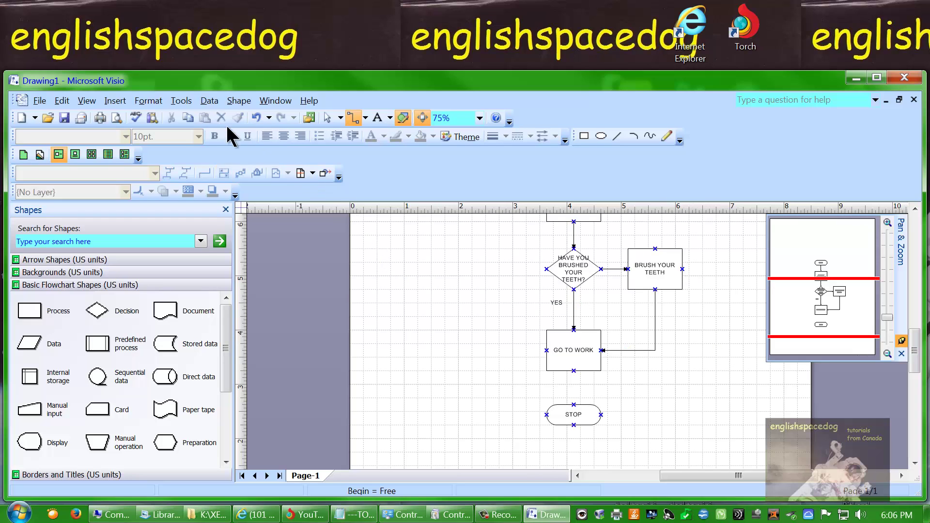
- Add a NO text label above the decision diamond
{"action": "left_click", "coordinate": [378, 118]}
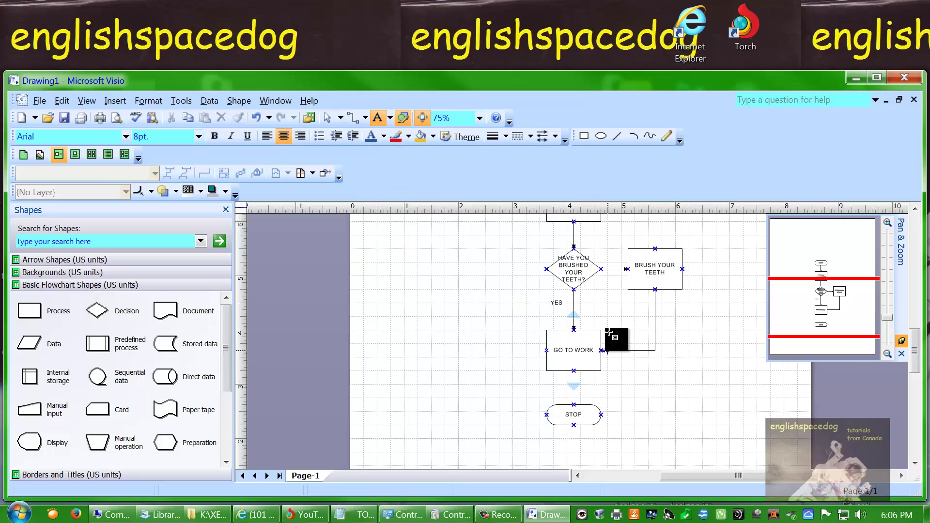
{"action": "left_click", "coordinate": [598, 238]}
{"action": "type", "text": "NO"}
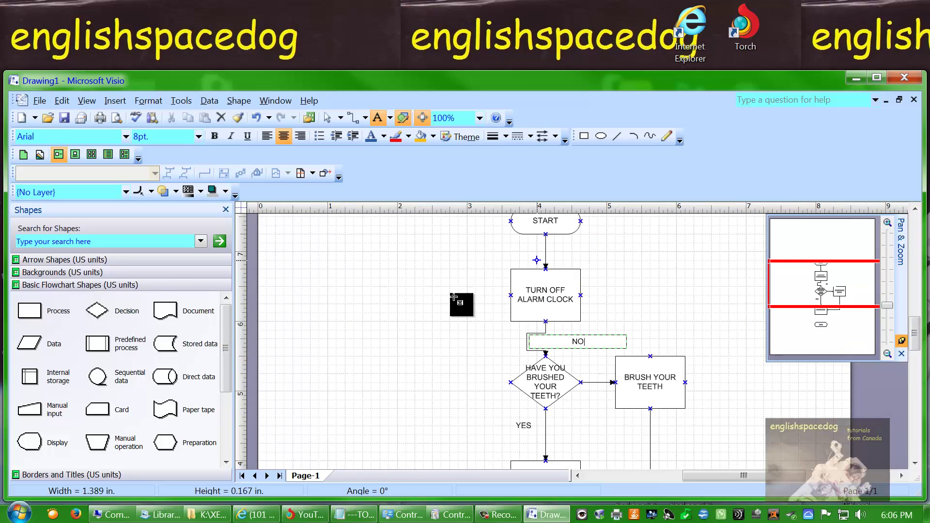
{"action": "left_click", "coordinate": [357, 306]}
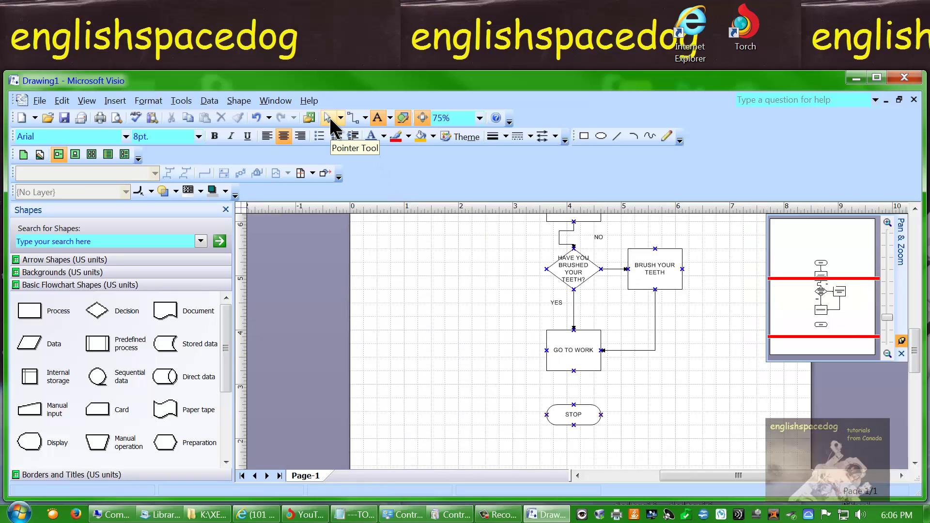
{"action": "left_click", "coordinate": [329, 118]}
{"action": "left_click", "coordinate": [565, 237]}
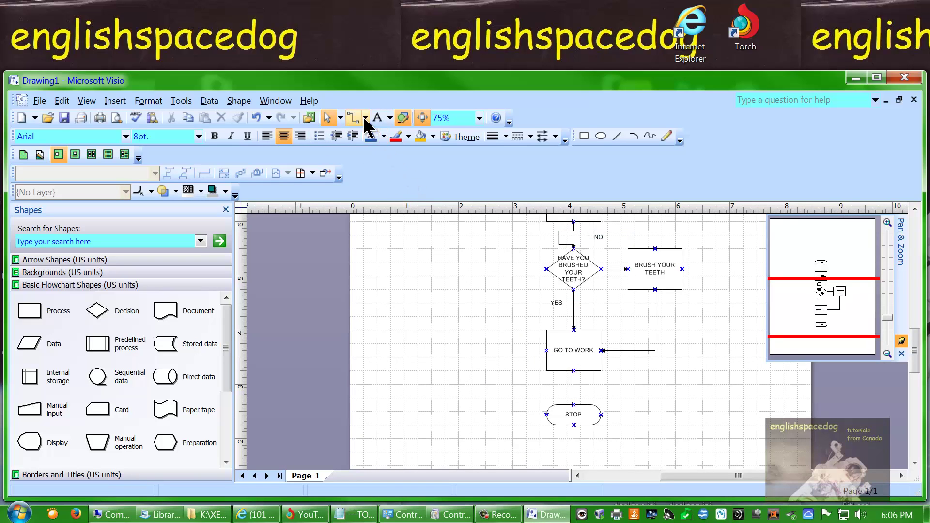
- Resize the NO label to a compact 0.5 in box by the right branch
{"action": "left_click", "coordinate": [593, 241]}
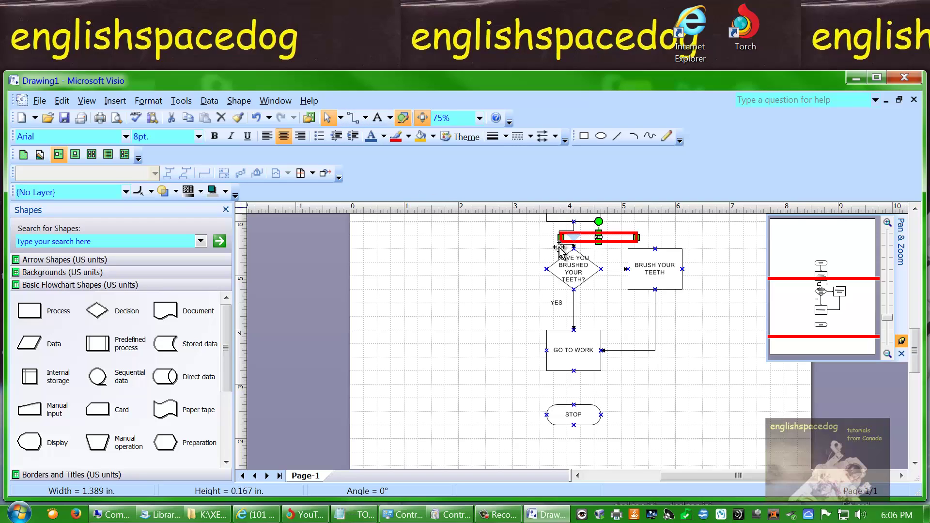
{"action": "left_click_drag", "start_coordinate": [559, 238], "coordinate": [580, 239]}
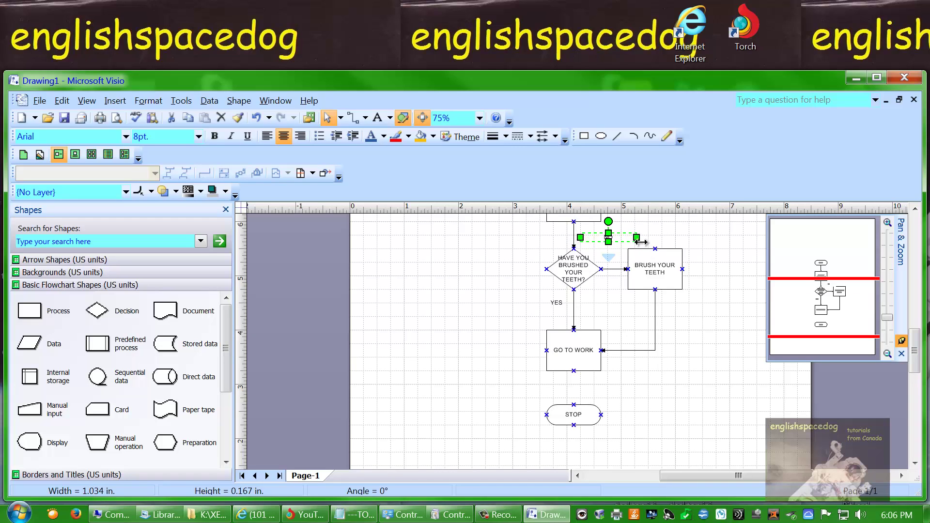
{"action": "left_click_drag", "start_coordinate": [637, 237], "coordinate": [604, 243]}
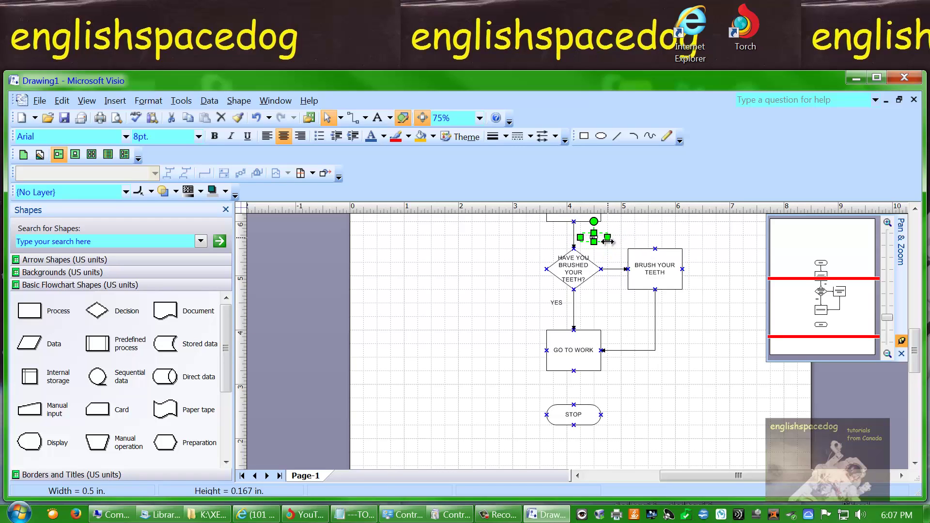
{"action": "left_click", "coordinate": [450, 259]}
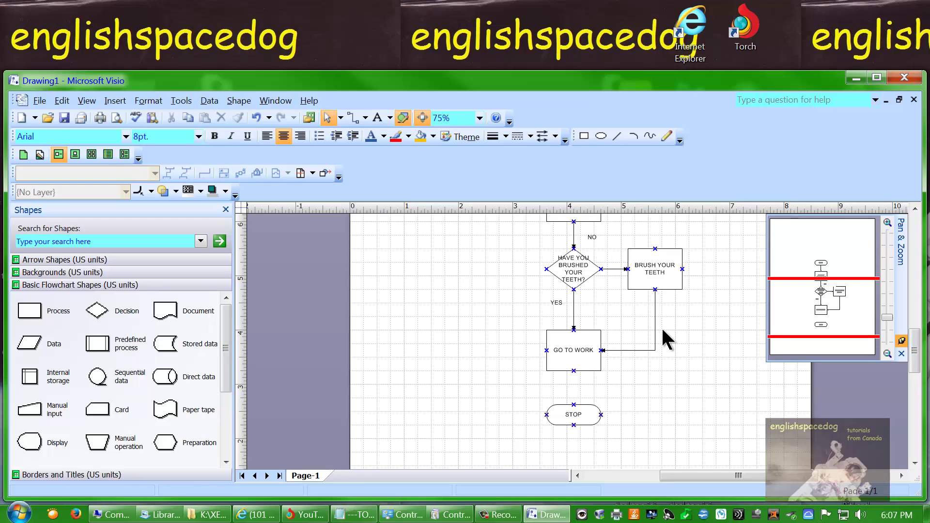
{"action": "left_click", "coordinate": [589, 238]}
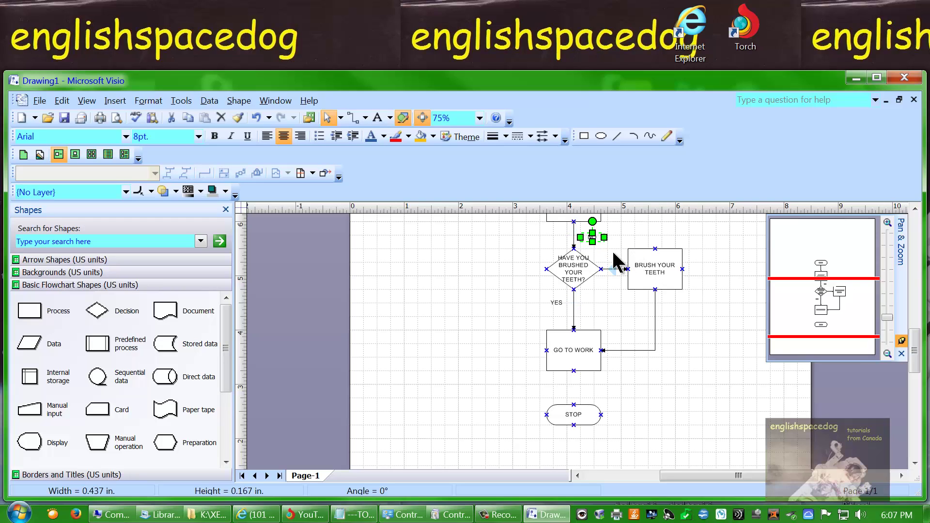
{"action": "mouse_move", "coordinate": [592, 242]}
{"action": "left_mouse_down"}
{"action": "mouse_move", "coordinate": [592, 262]}
{"action": "mouse_move", "coordinate": [634, 245]}
{"action": "left_mouse_up"}
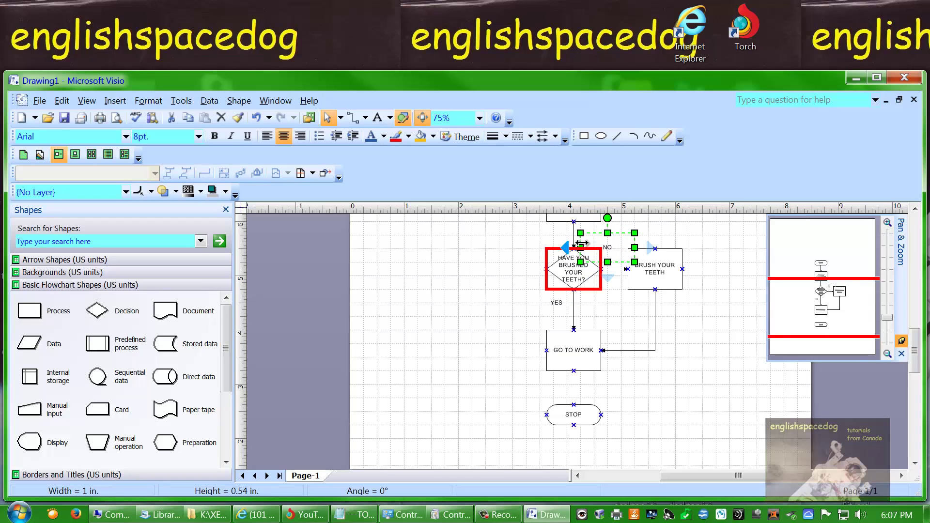
{"action": "left_click_drag", "start_coordinate": [580, 244], "coordinate": [605, 245]}
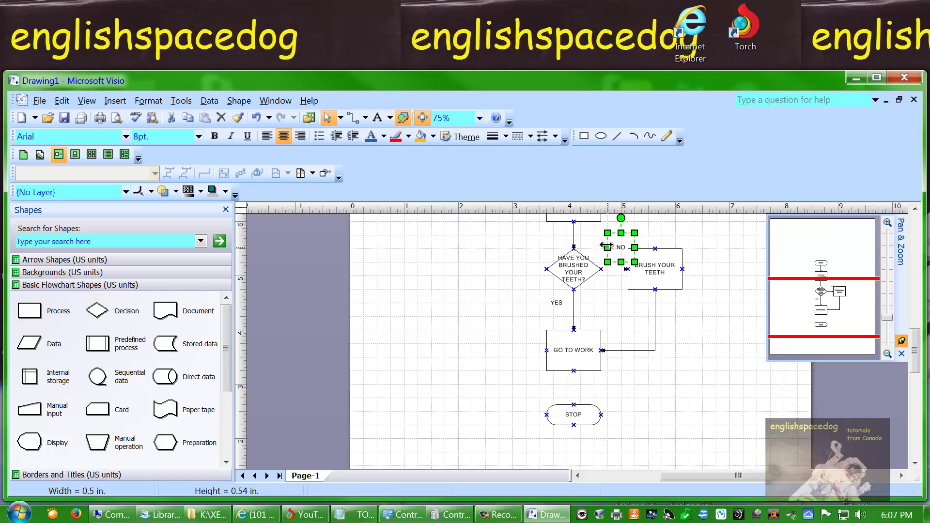
{"action": "left_click_drag", "start_coordinate": [622, 234], "coordinate": [621, 249]}
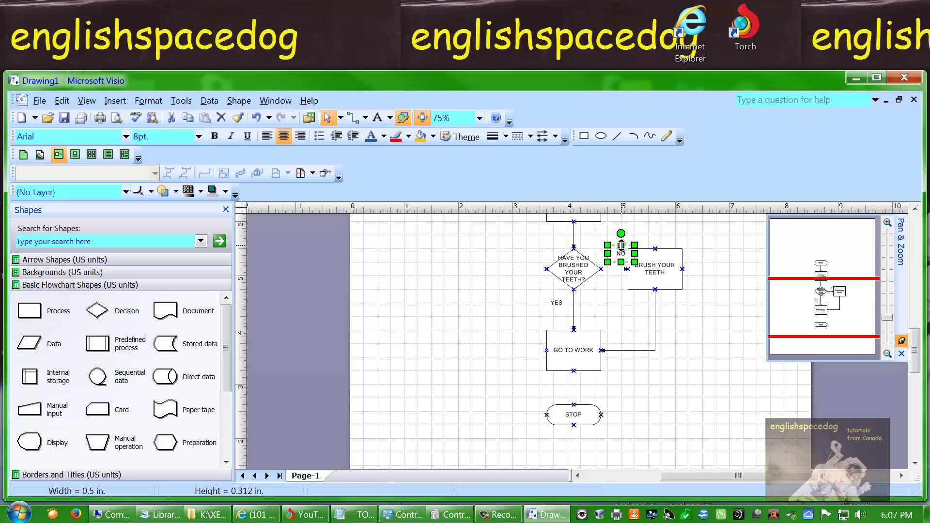
- Shift BRUSH YOUR TEETH right and lower the NO label just beneath its arrow
{"action": "left_click", "coordinate": [658, 272]}
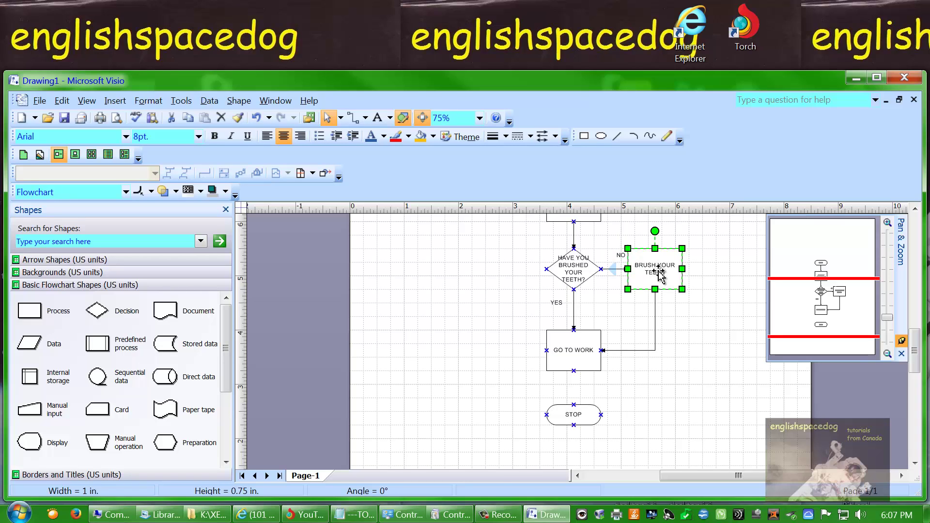
{"action": "left_click_drag", "start_coordinate": [659, 273], "coordinate": [702, 278]}
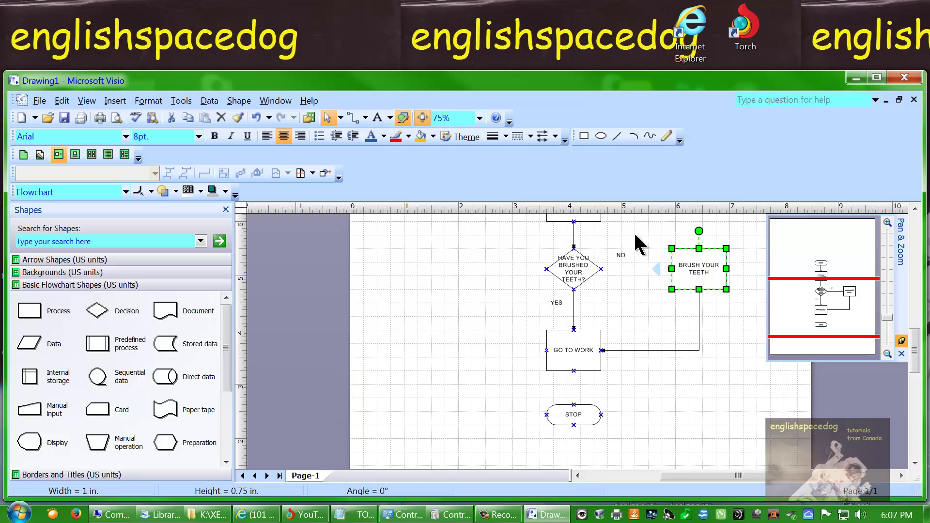
{"action": "left_click", "coordinate": [621, 253]}
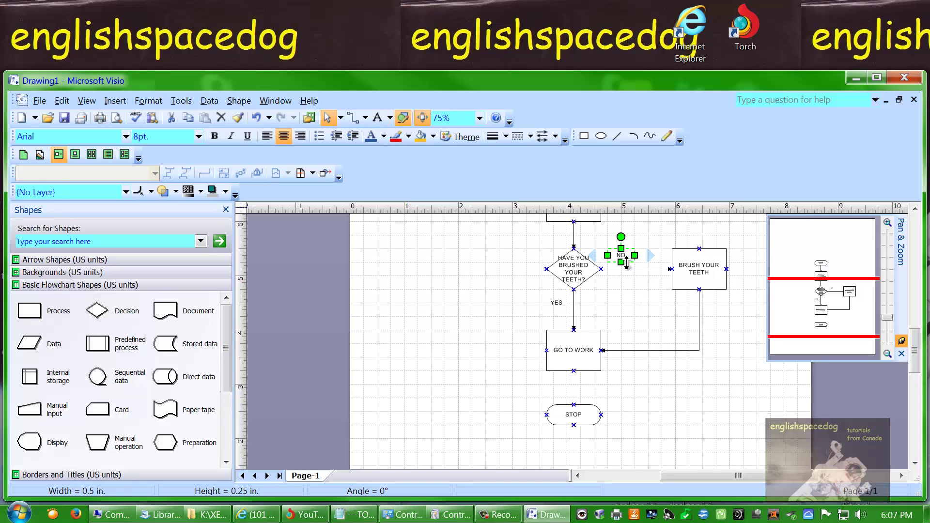
{"action": "left_click_drag", "start_coordinate": [622, 263], "coordinate": [627, 302]}
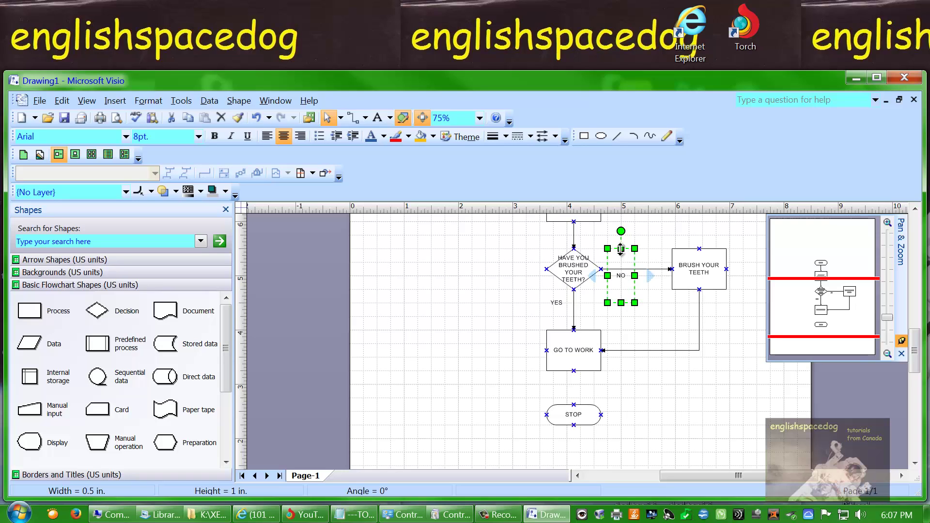
{"action": "left_click_drag", "start_coordinate": [621, 249], "coordinate": [623, 289]}
{"action": "left_click", "coordinate": [647, 264]}
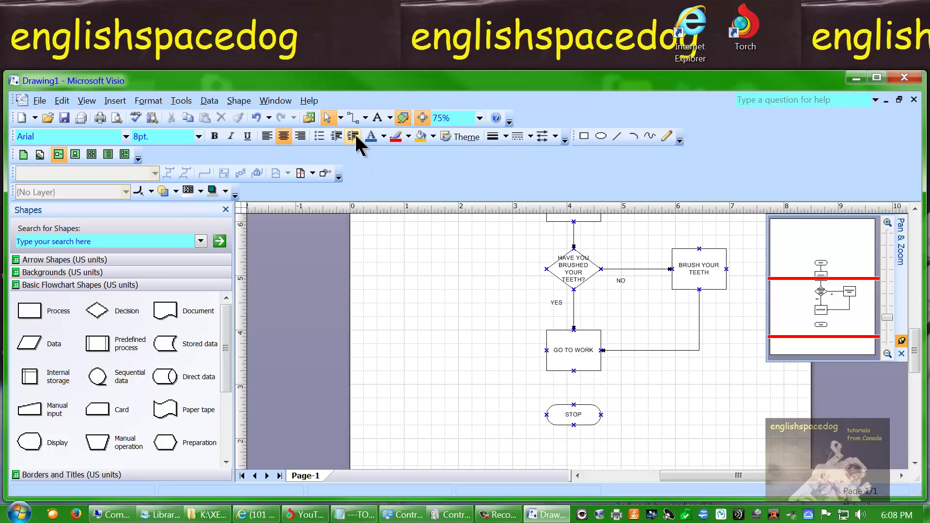
- Draw a connector arrow from the bottom of GO TO WORK down to STOP
{"action": "left_click", "coordinate": [352, 117]}
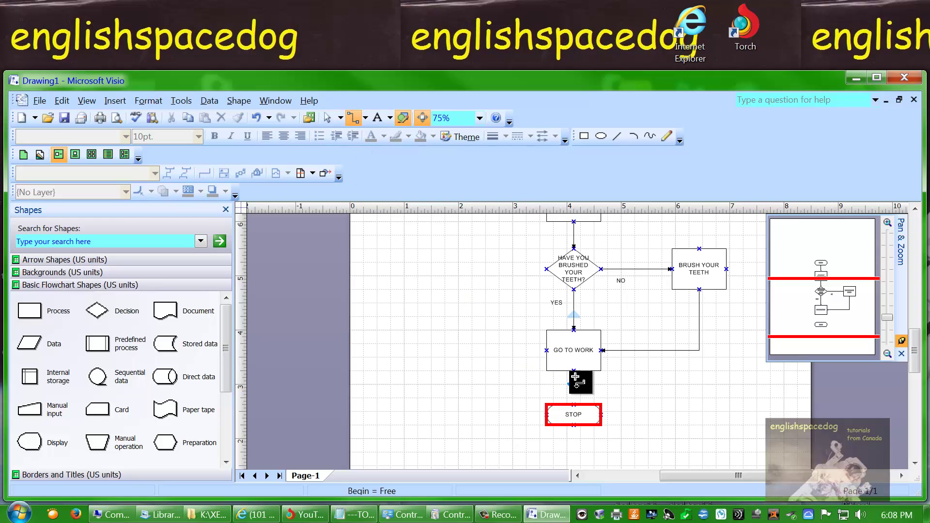
{"action": "left_click_drag", "start_coordinate": [574, 371], "coordinate": [575, 404]}
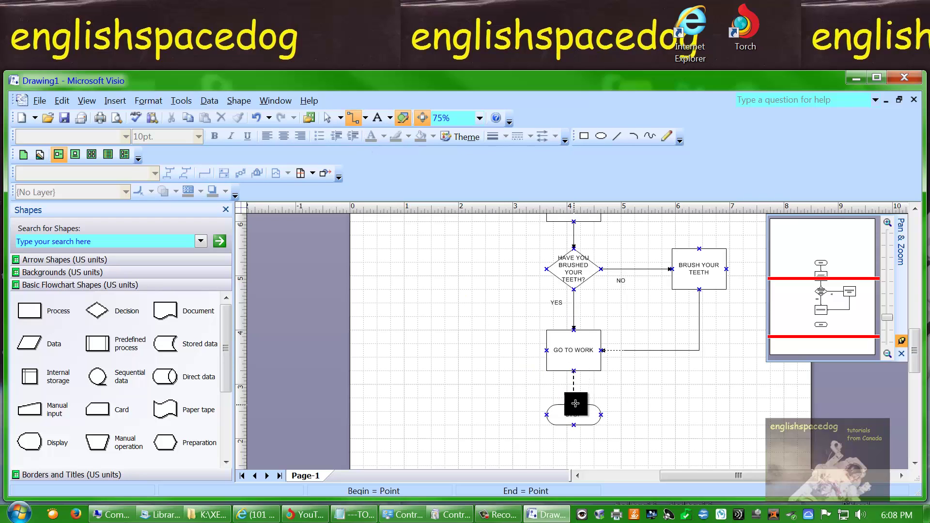
{"action": "left_click", "coordinate": [458, 385]}
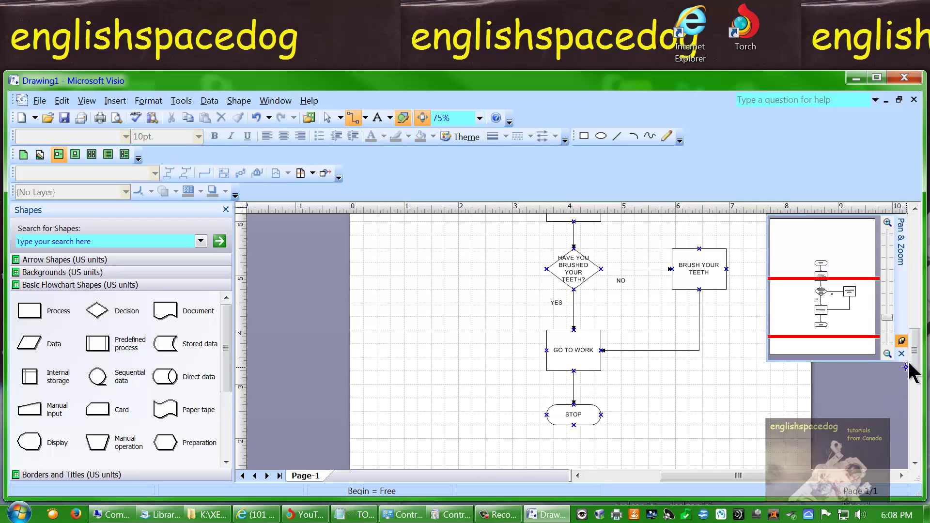
{"action": "left_click_drag", "start_coordinate": [910, 364], "coordinate": [909, 353]}
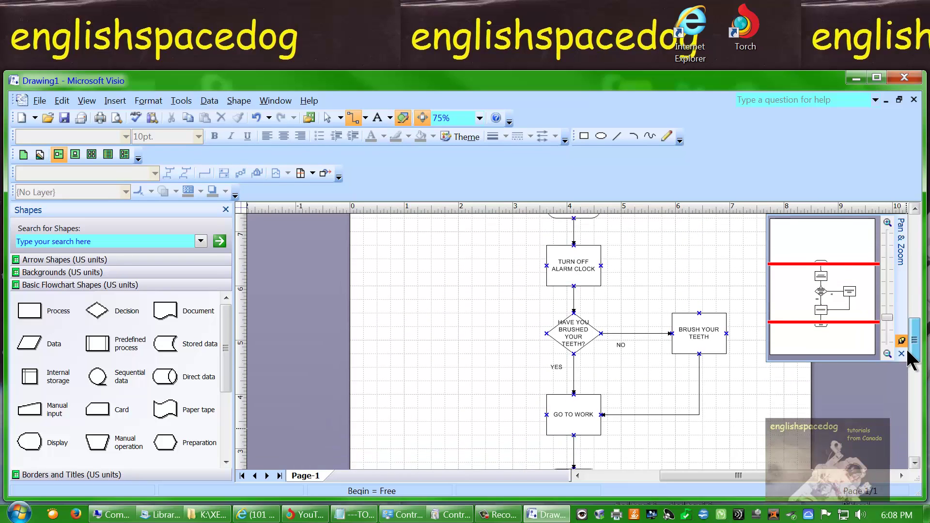
- Glue the top connector onto TURN OFF ALARM CLOCK, then select all five connectors
{"action": "left_click", "coordinate": [575, 231]}
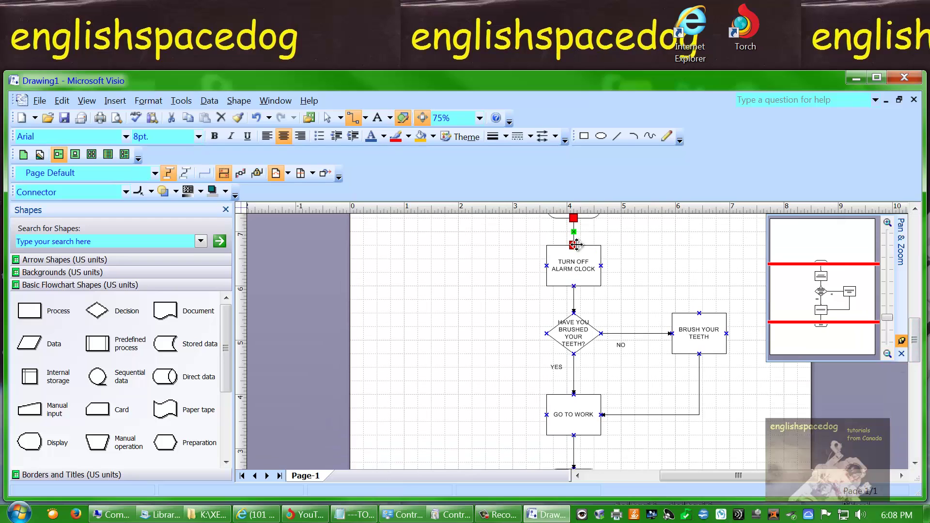
{"action": "left_click_drag", "start_coordinate": [573, 243], "coordinate": [583, 276]}
{"action": "left_click", "coordinate": [574, 304]}
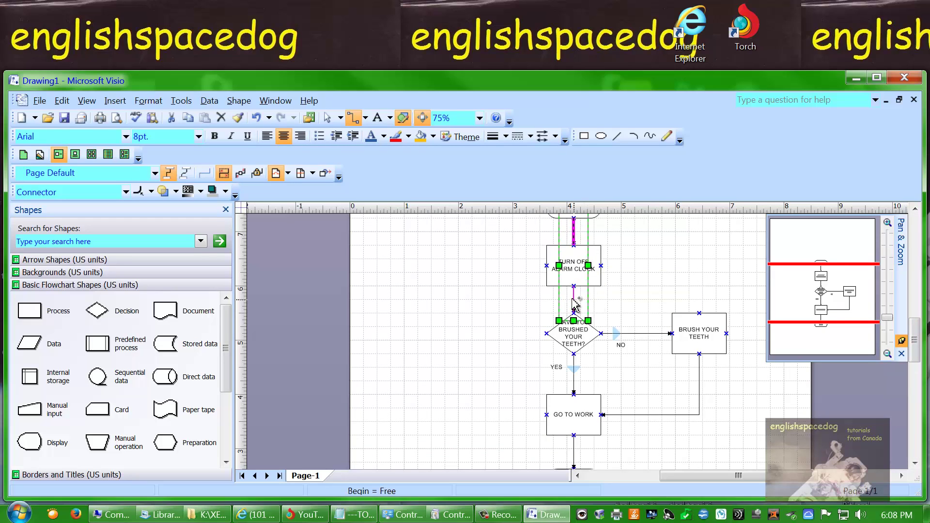
{"action": "left_click", "coordinate": [640, 334]}
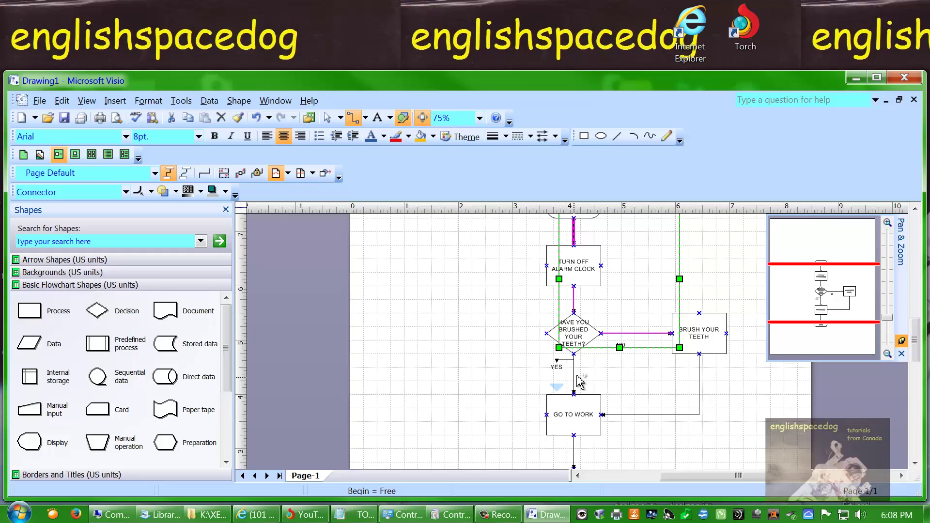
{"action": "left_click", "coordinate": [574, 381]}
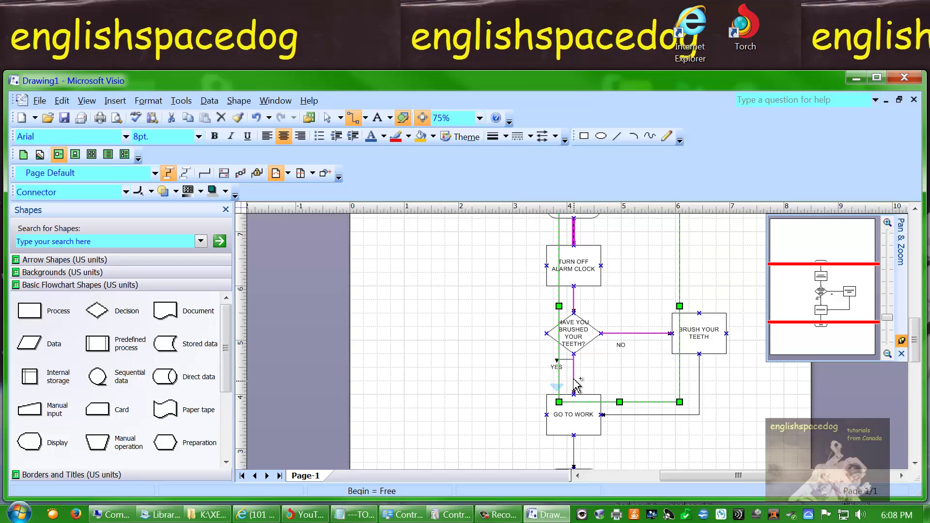
{"action": "left_click", "coordinate": [643, 415]}
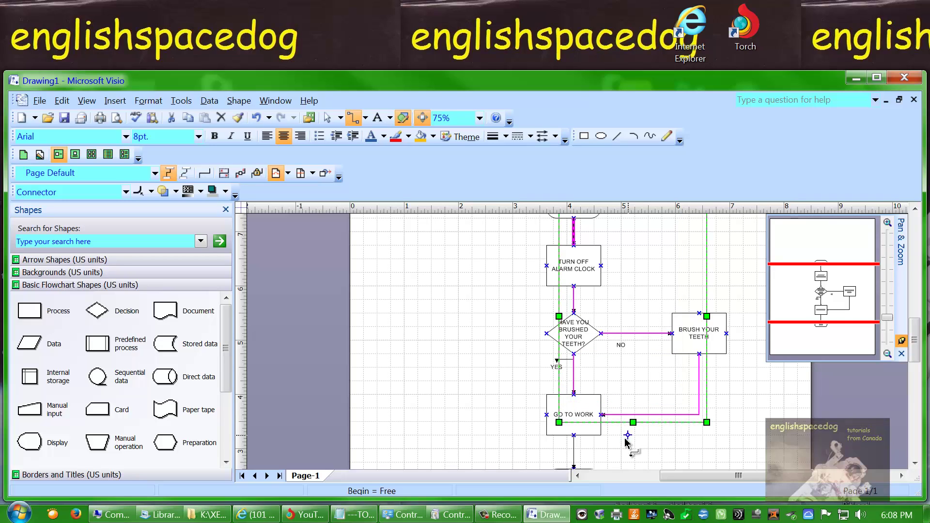
{"action": "left_click", "coordinate": [575, 455]}
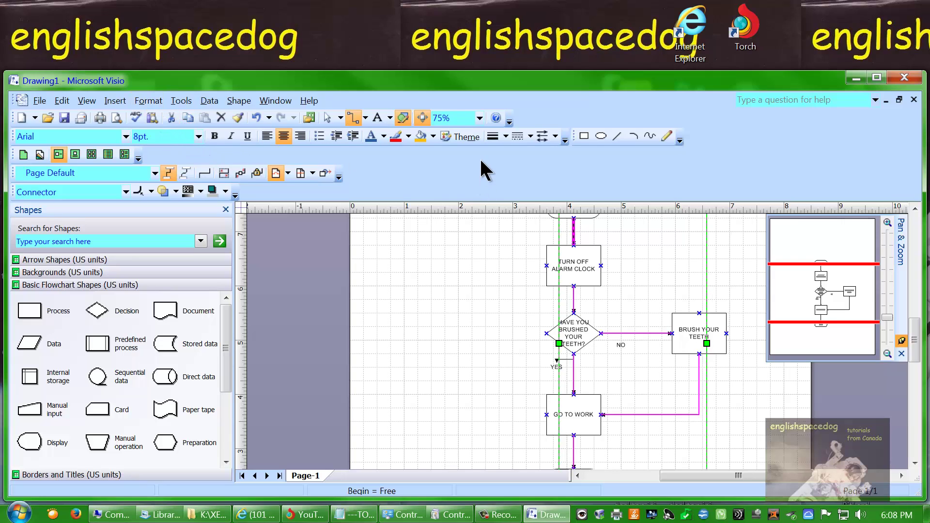
- Give the selected connectors the heaviest line weight, then deselect and adjust the YES connector
{"action": "left_click", "coordinate": [505, 137]}
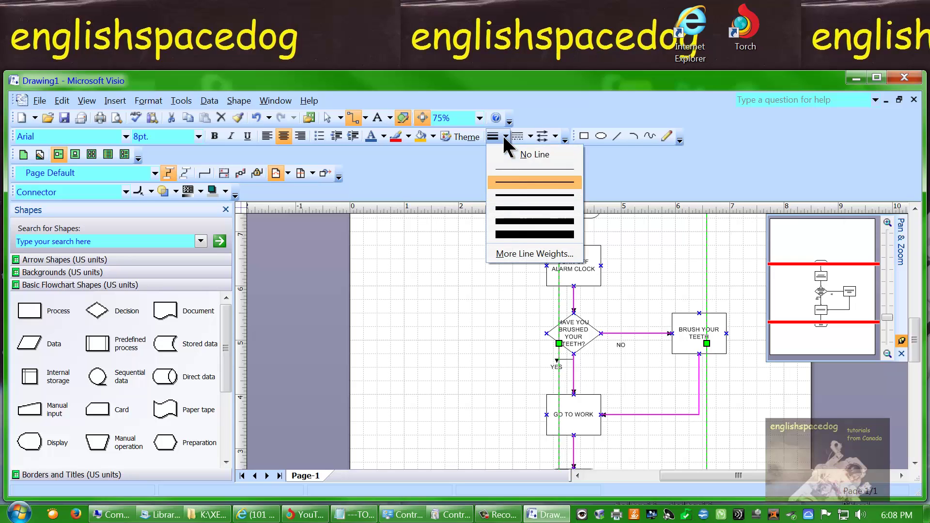
{"action": "left_click", "coordinate": [511, 232]}
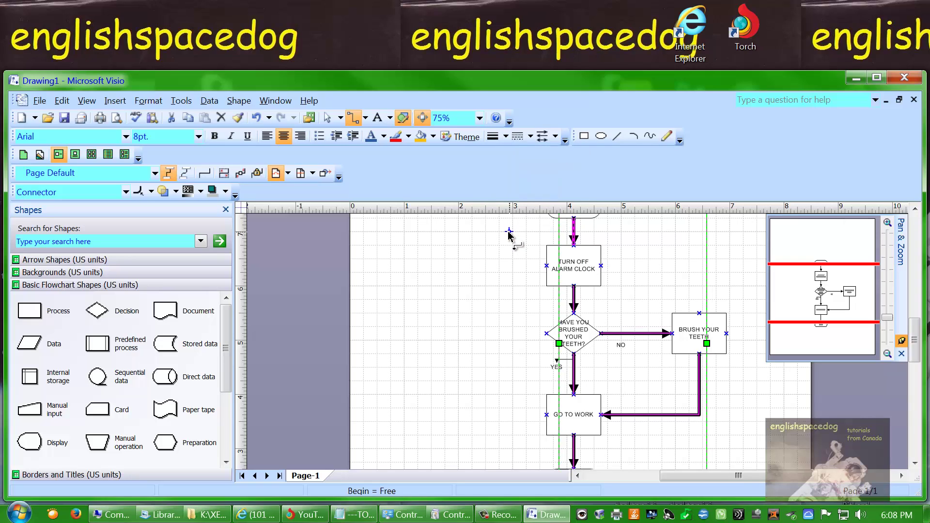
{"action": "left_click", "coordinate": [388, 310]}
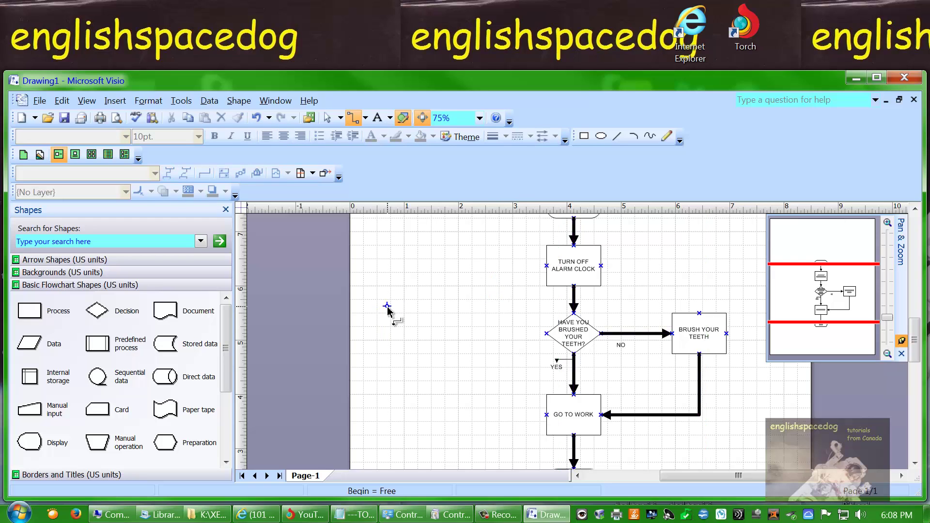
{"action": "left_click", "coordinate": [567, 360]}
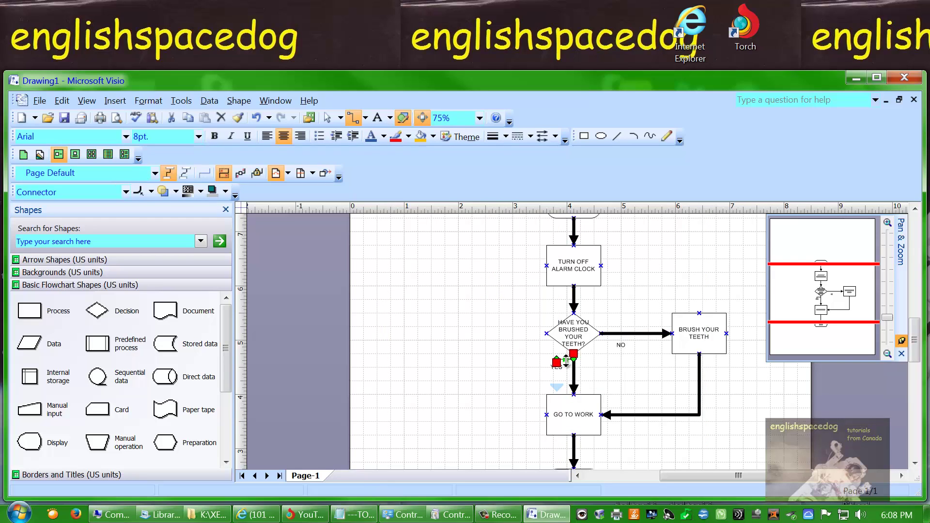
{"action": "left_click_drag", "start_coordinate": [566, 360], "coordinate": [548, 414]}
{"action": "key", "text": "Escape"}
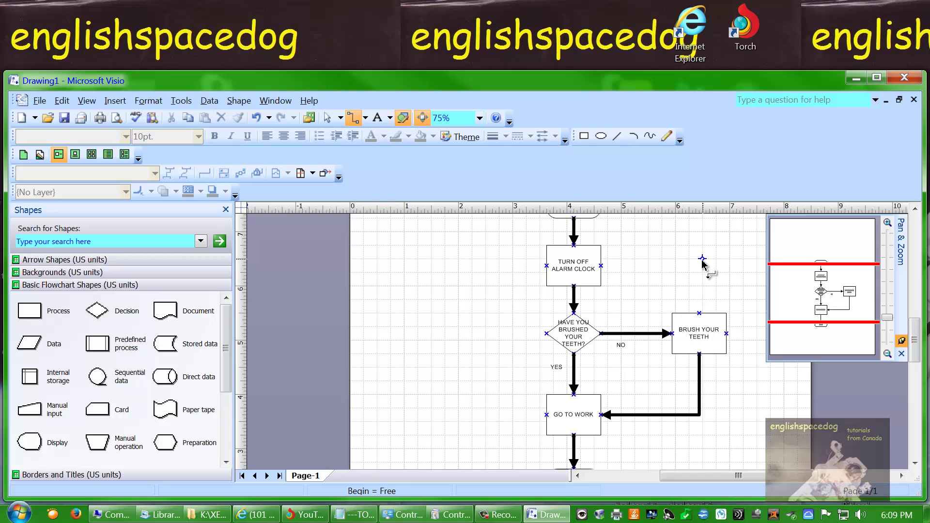
- Scroll the drawing and stretch the window to the screen top so START through STOP fits
{"action": "scroll", "coordinate": [703, 264], "scroll_direction": "down", "scroll_amount": 1}
{"action": "scroll", "coordinate": [703, 264], "scroll_direction": "up", "scroll_amount": 1}
{"action": "scroll", "coordinate": [703, 264], "scroll_direction": "up", "scroll_amount": 2}
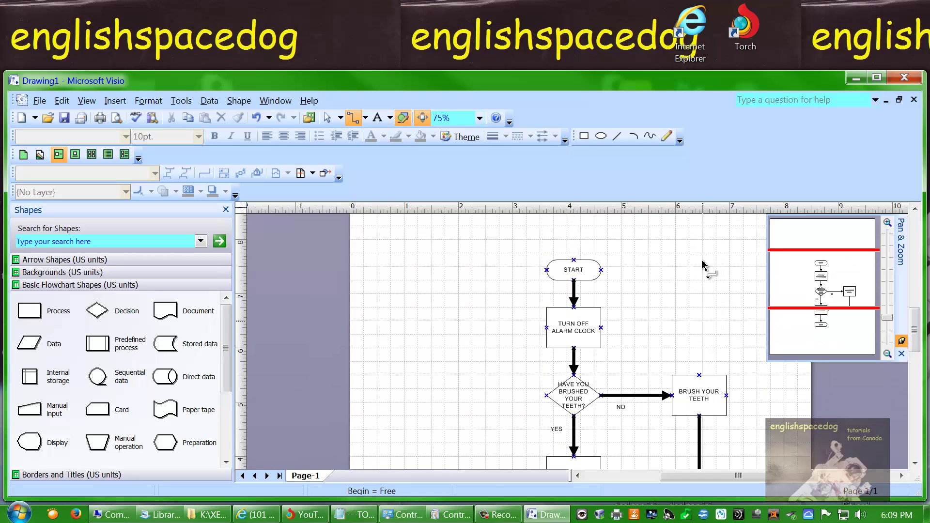
{"action": "scroll", "coordinate": [703, 264], "scroll_direction": "down", "scroll_amount": 1}
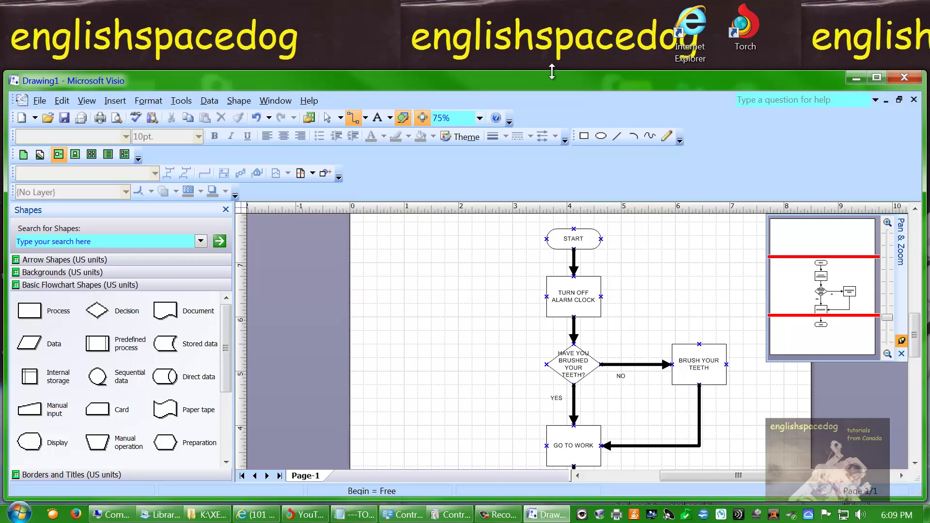
{"action": "left_click_drag", "start_coordinate": [552, 71], "coordinate": [551, 1]}
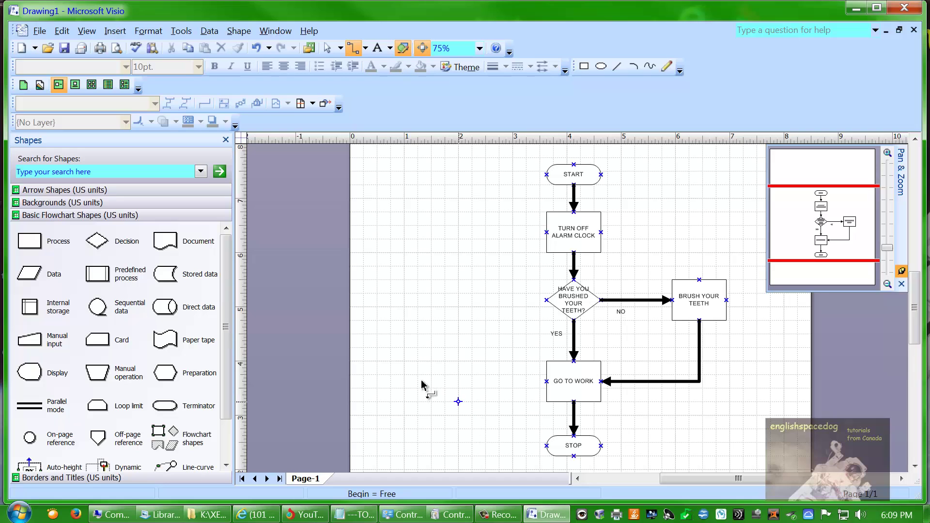
- Save the drawing, replacing Drawing1 with the file name 'how to get up in the morning'
{"action": "left_click", "coordinate": [66, 51]}
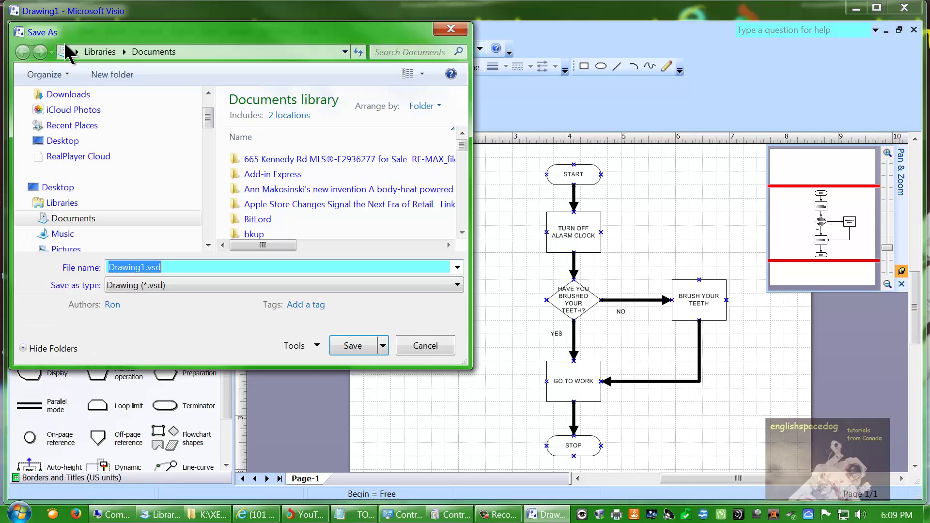
{"action": "left_click", "coordinate": [136, 267]}
{"action": "double_click", "coordinate": [146, 268]}
{"action": "mouse_move", "coordinate": [896, 514]}
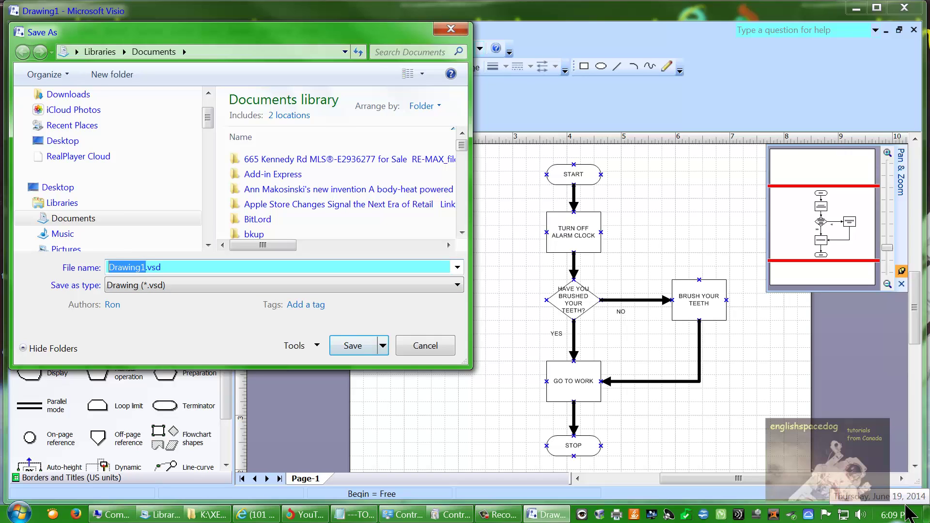
{"action": "type", "text": "how "}
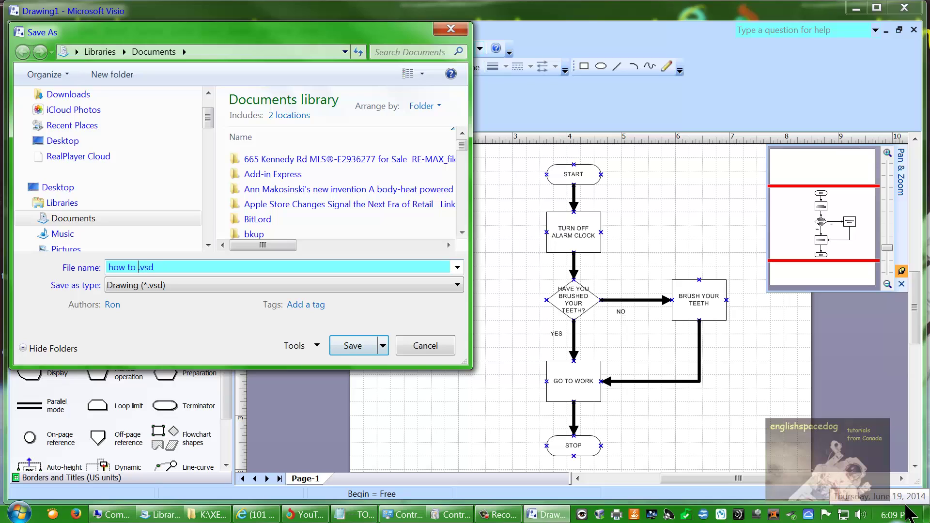
{"action": "type", "text": "to get up in the morning"}
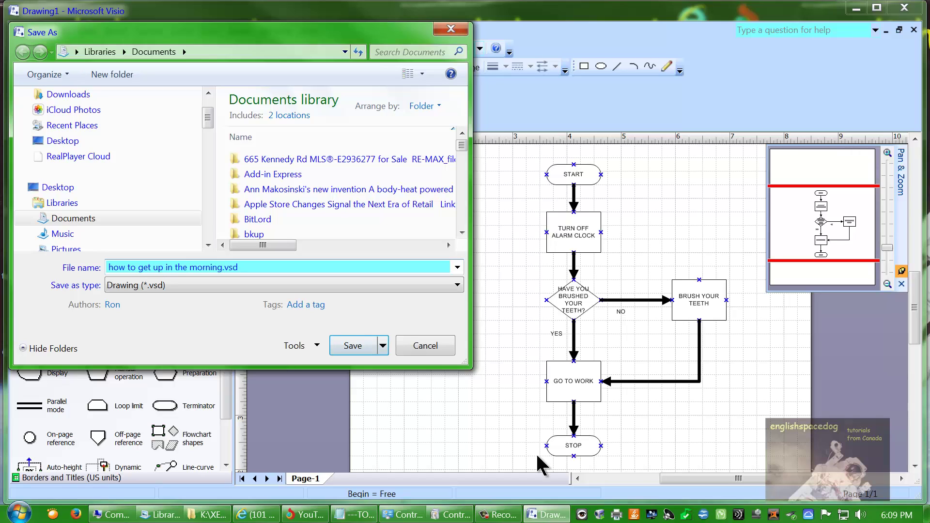